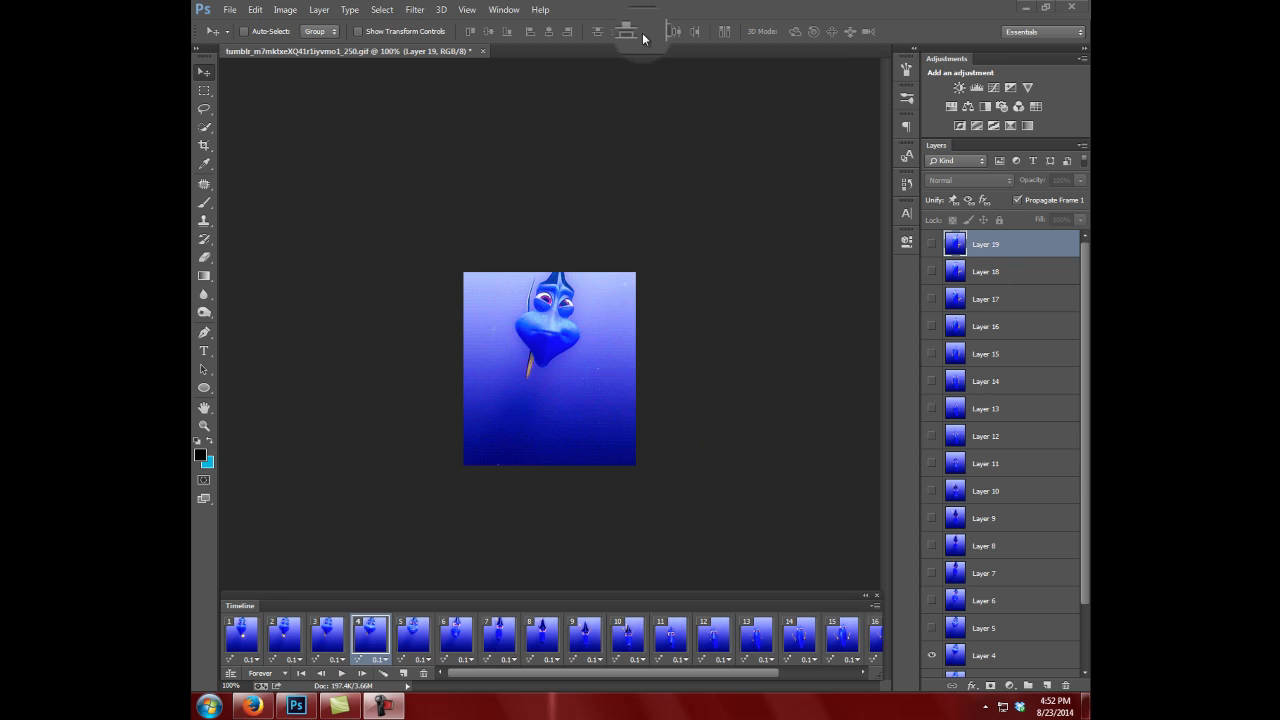
- Detach the animation timeline from its bottom dock into a floating panel
click(586, 630)
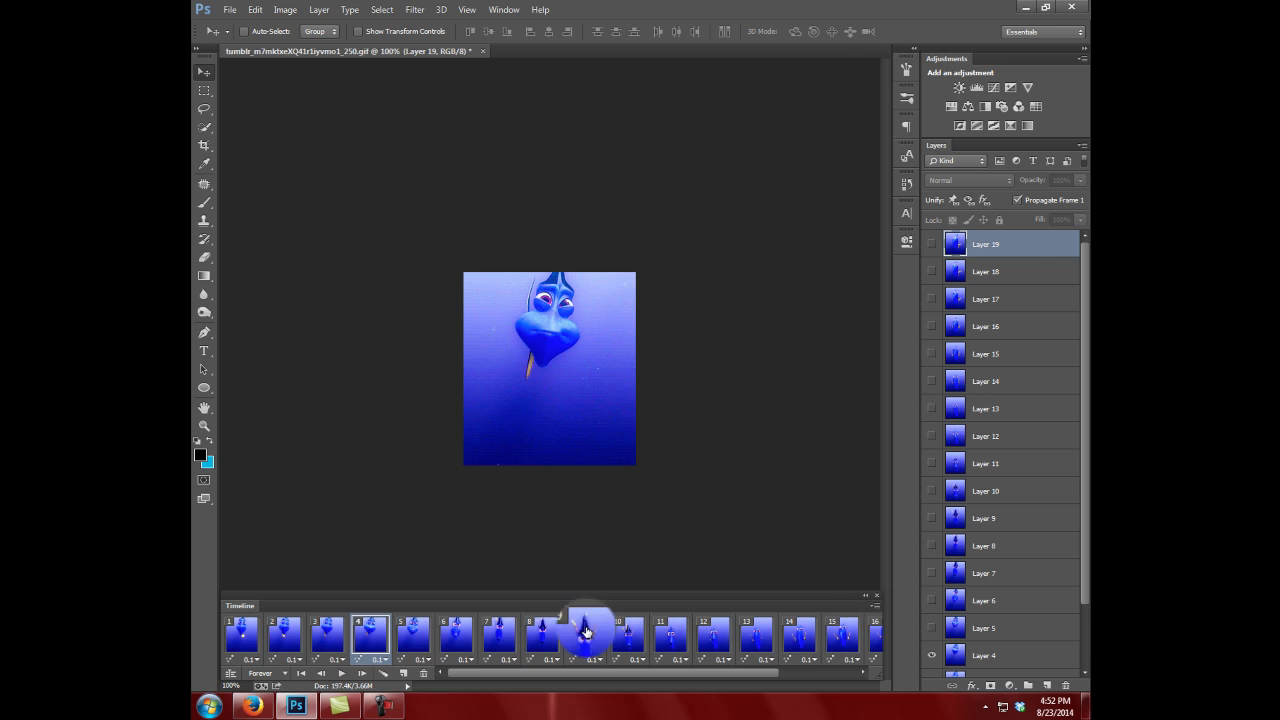
drag(591, 606, 884, 549)
- Reopen the Timeline panel from the Window menu and dock it along the bottom
click(505, 8)
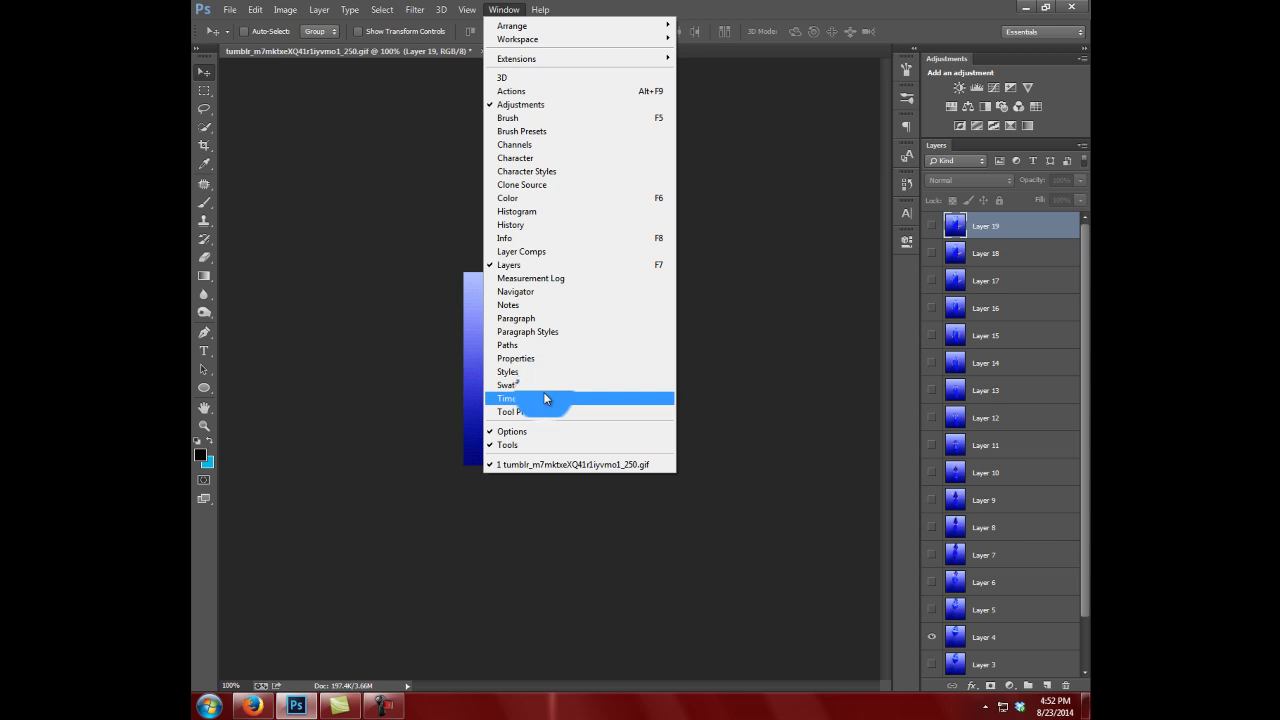
click(545, 399)
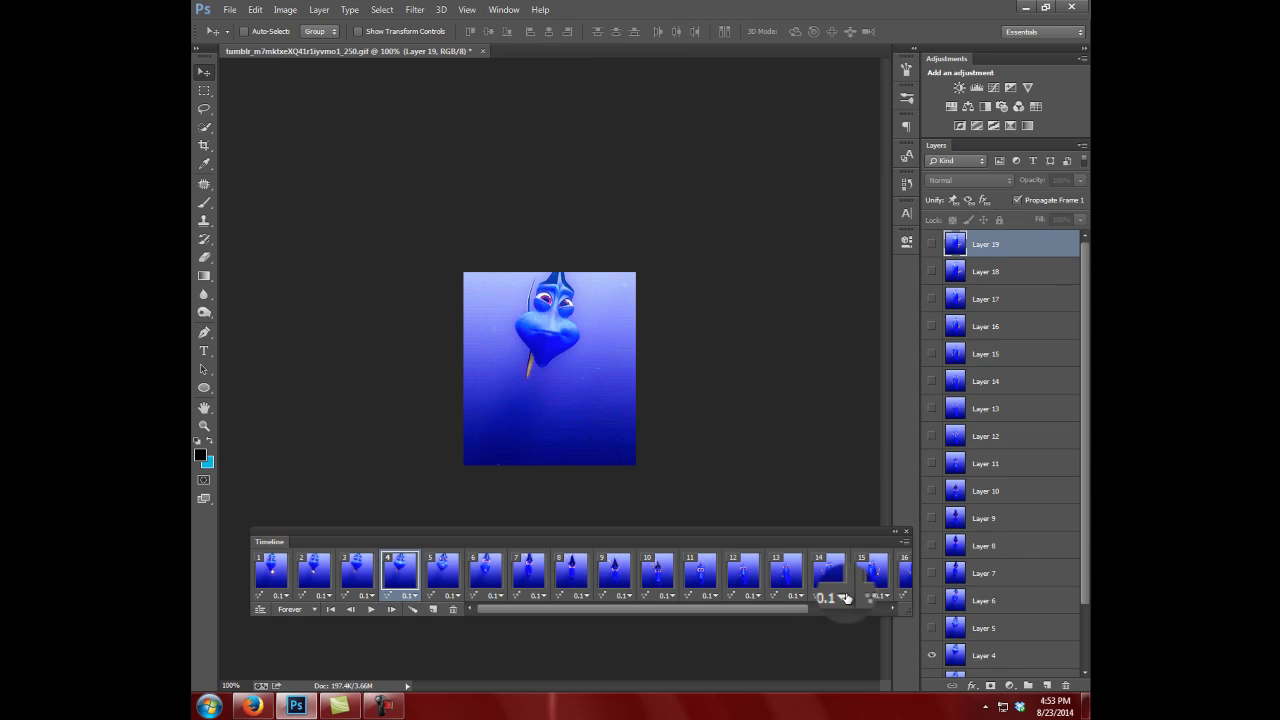
drag(783, 567, 802, 594)
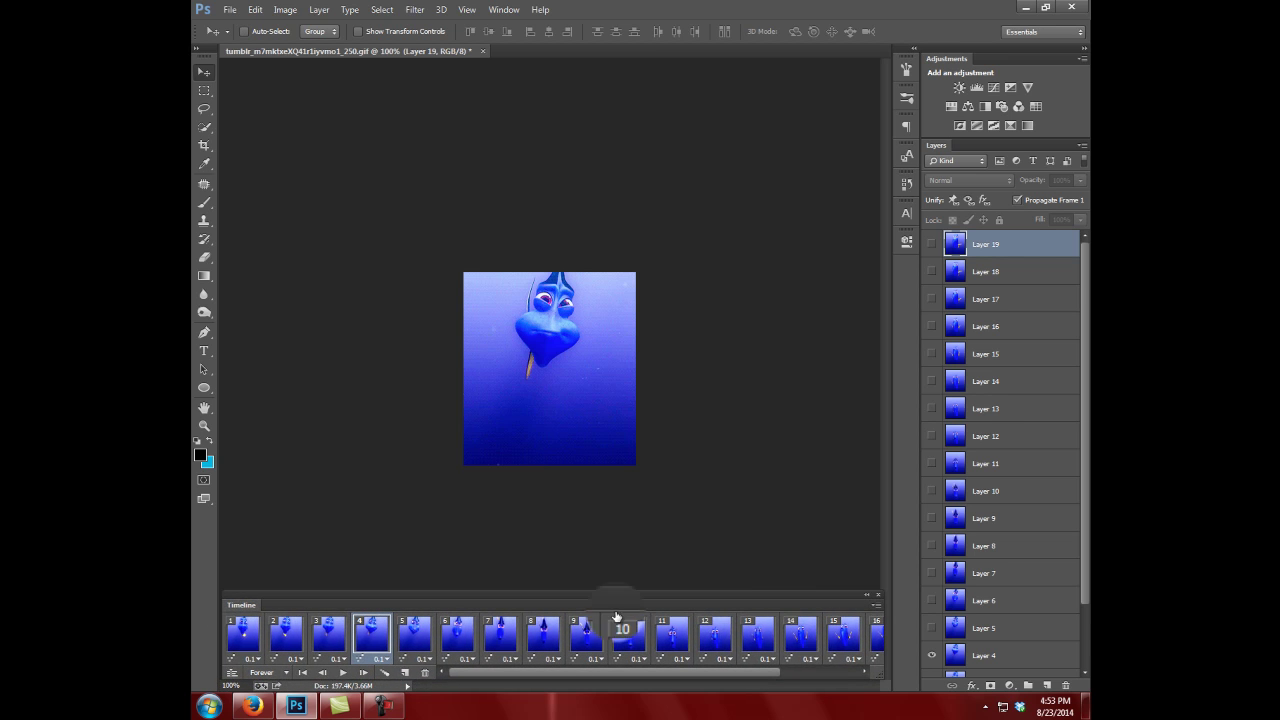
- Select frame 1 in the Timeline and Layer 19 in the Layers panel
scroll(1003, 438, down, 2)
scroll(1003, 438, up, 2)
scroll(1011, 434, down, 2)
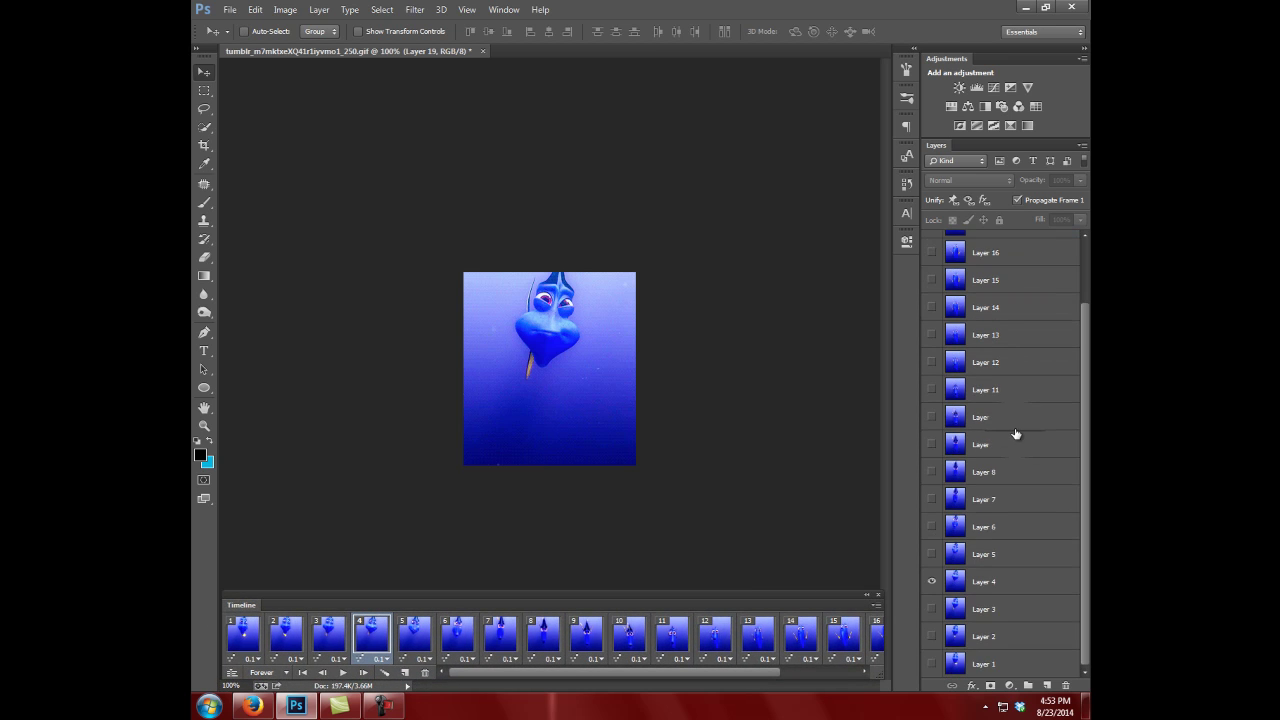
scroll(1011, 434, up, 2)
scroll(1014, 434, down, 2)
scroll(1016, 434, up, 2)
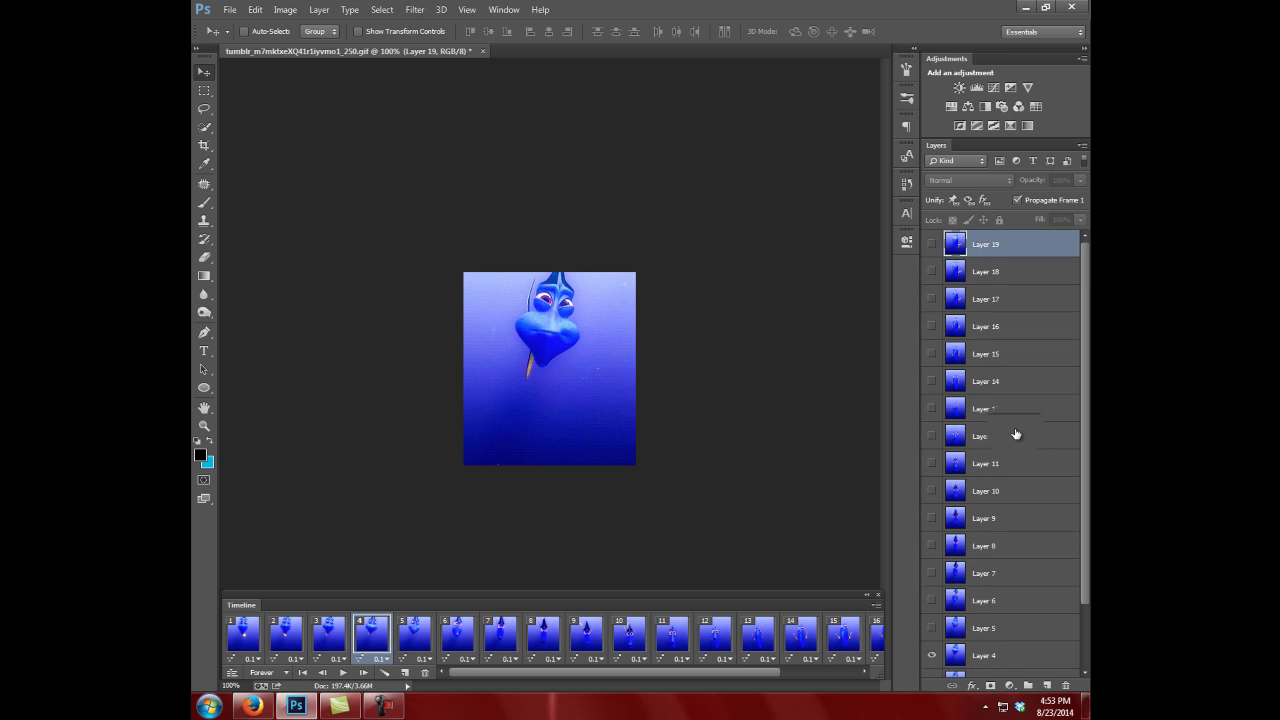
click(243, 633)
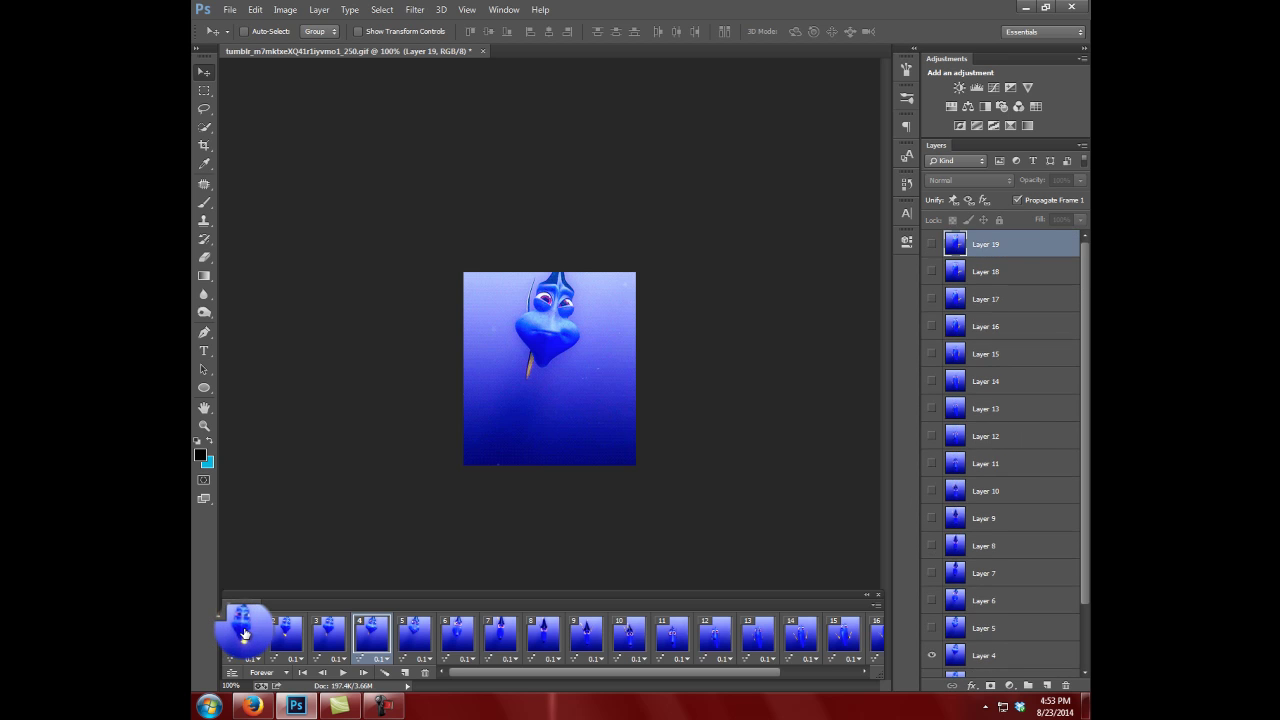
click(243, 633)
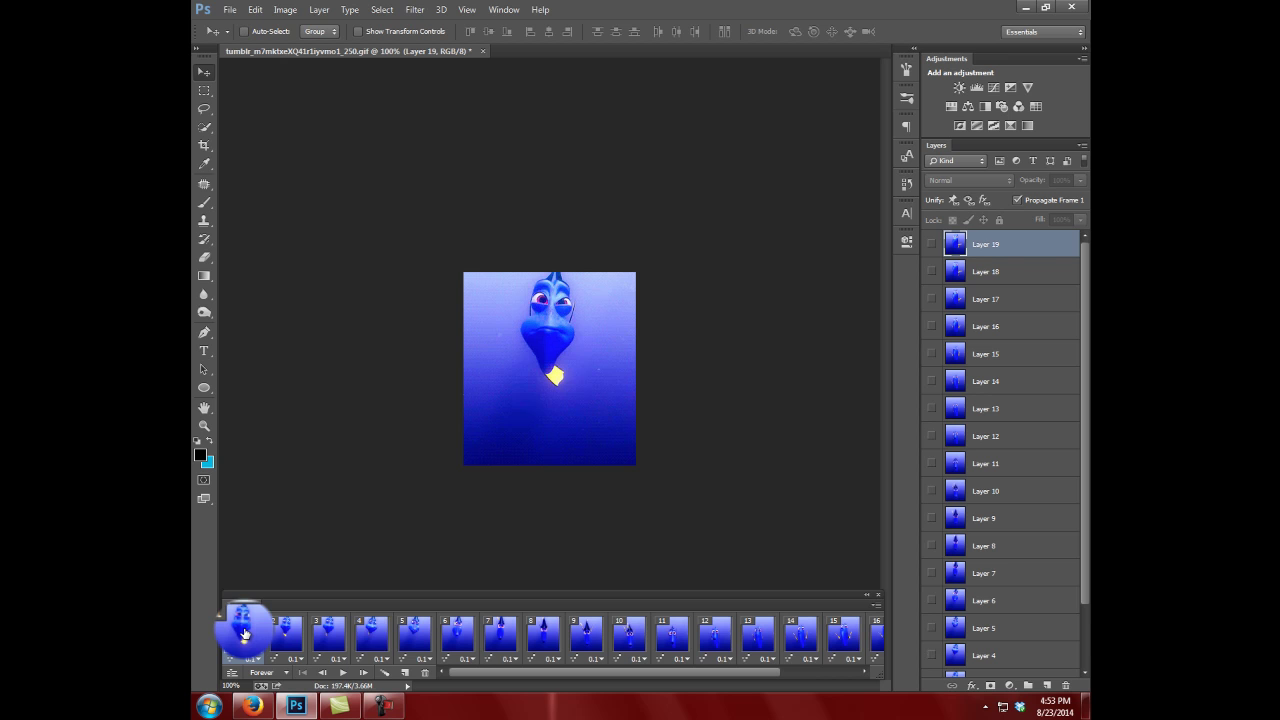
click(990, 245)
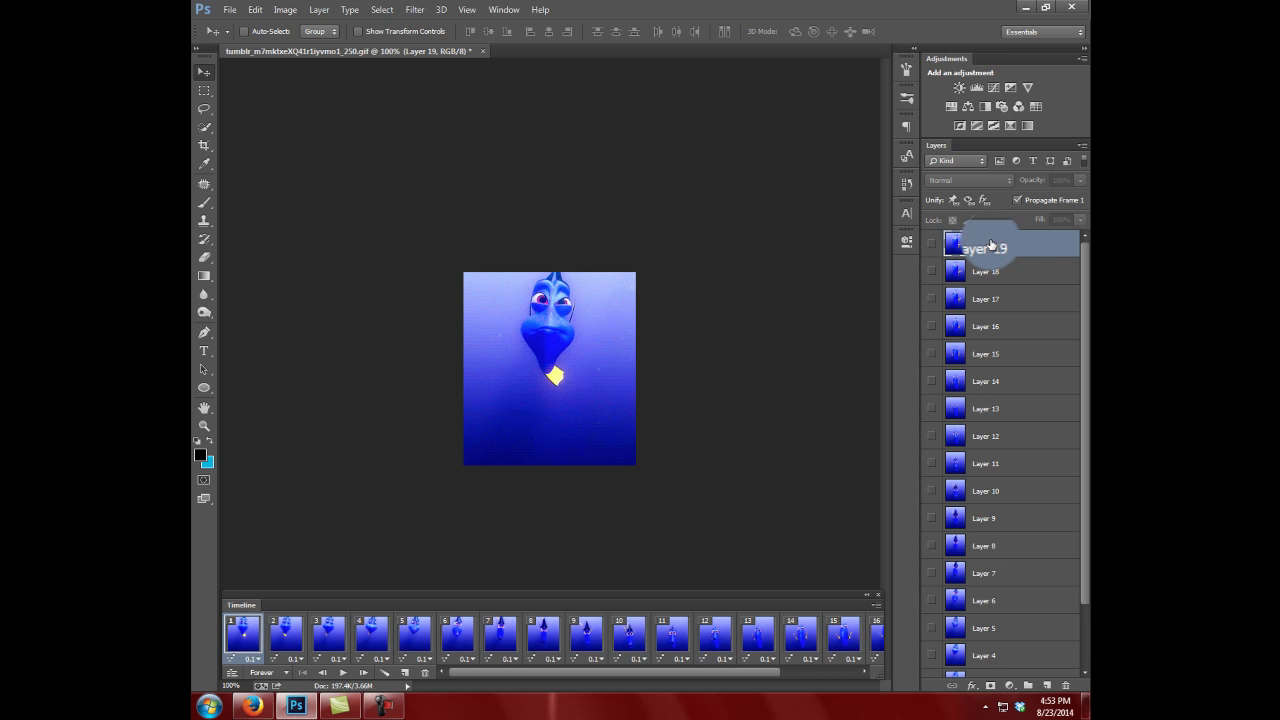
click(1023, 248)
click(1012, 249)
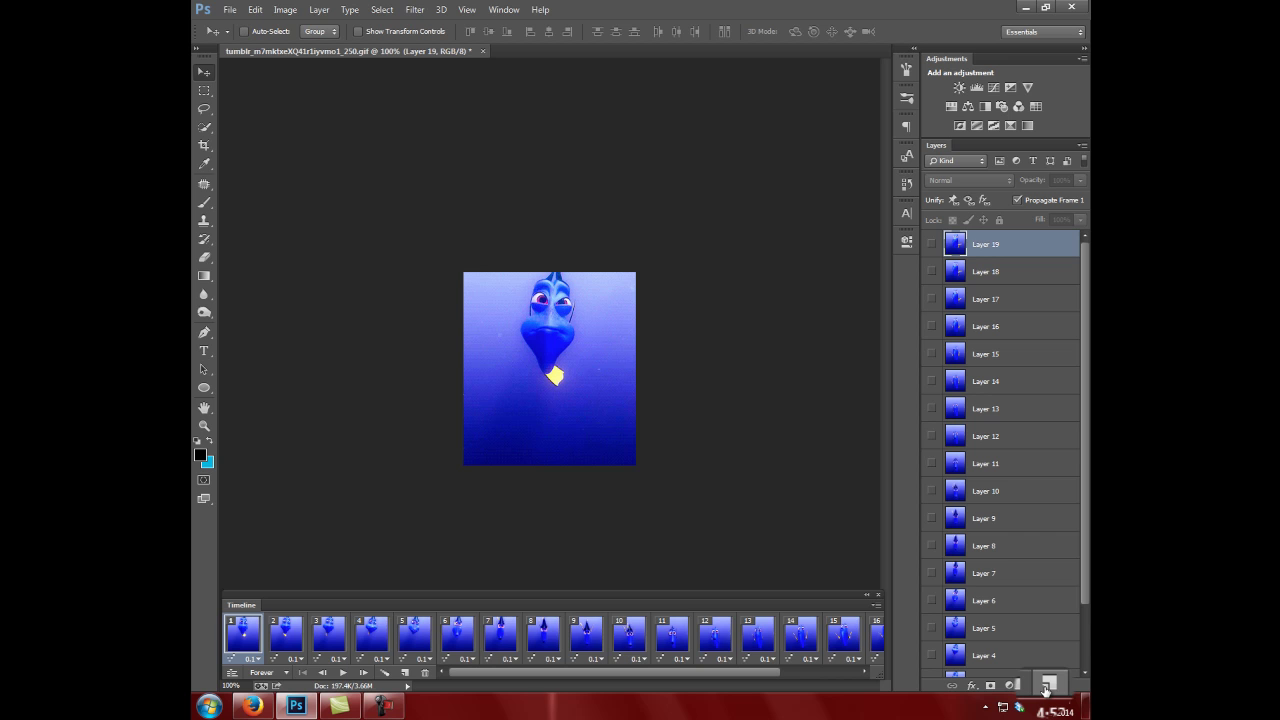
- Create Layer 20 and fill it with the black foreground colour via Shift+F5
click(1046, 688)
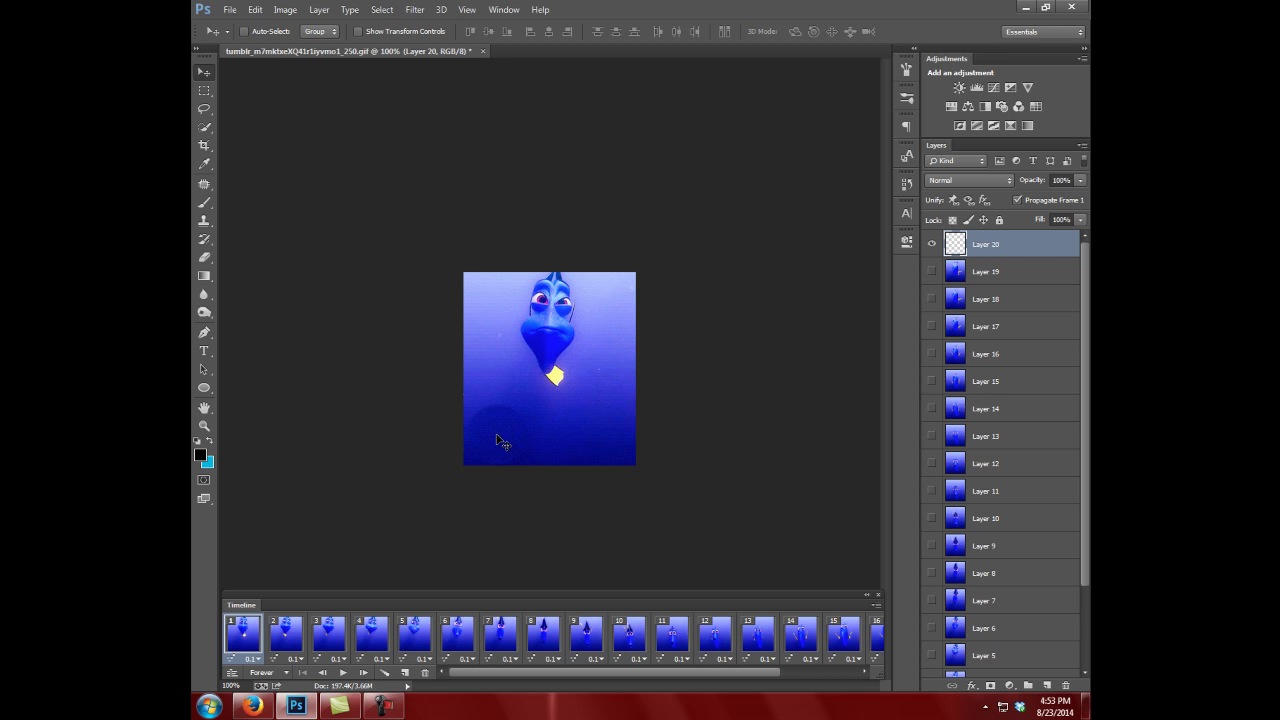
key(shift+F5)
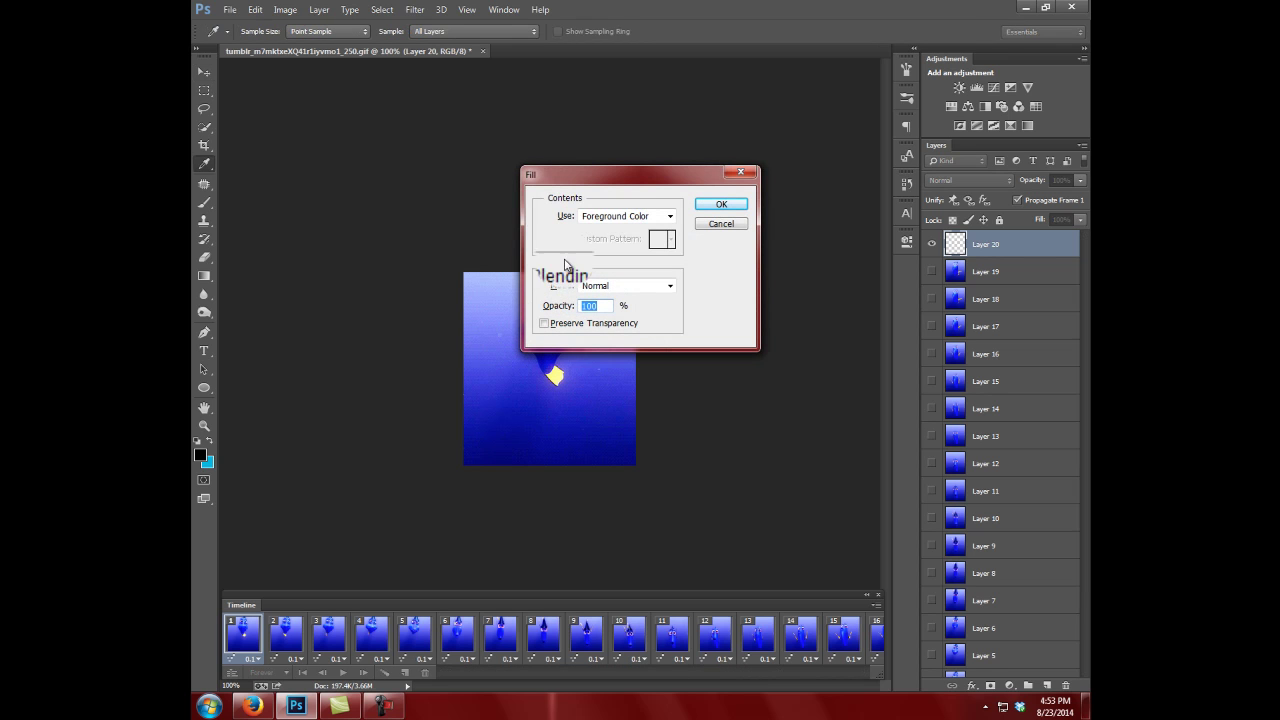
click(630, 217)
click(632, 226)
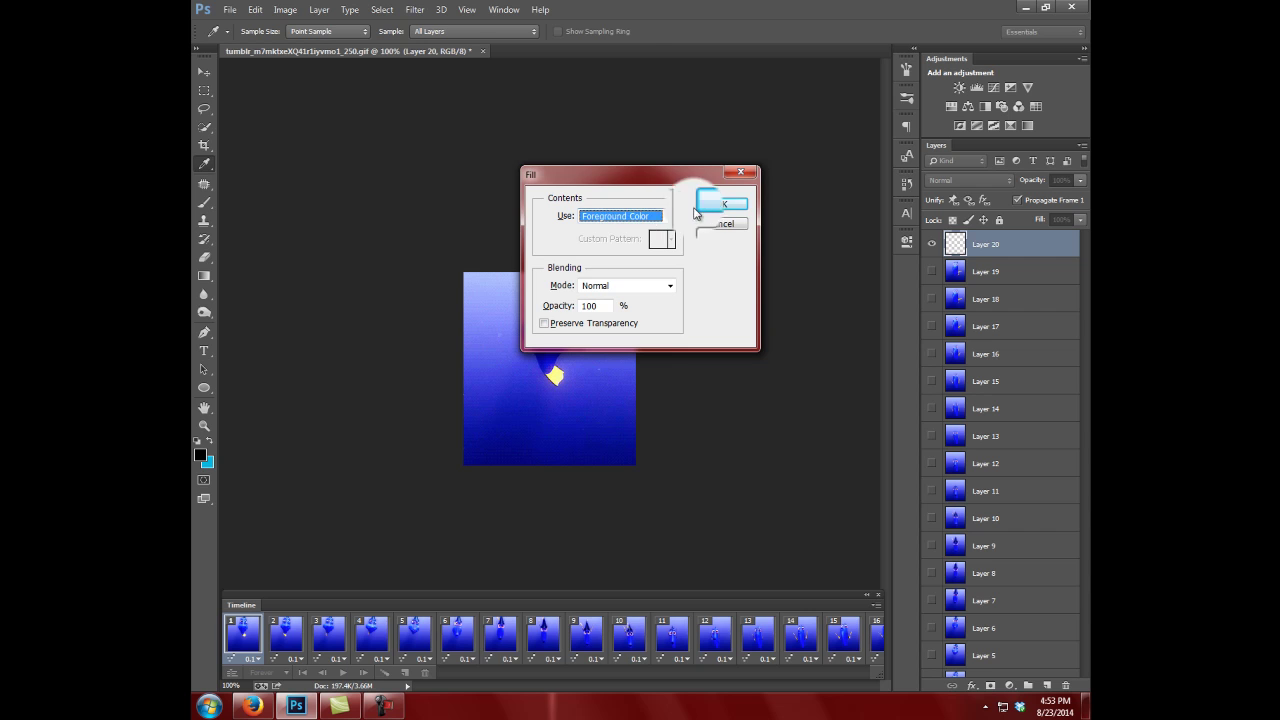
click(724, 204)
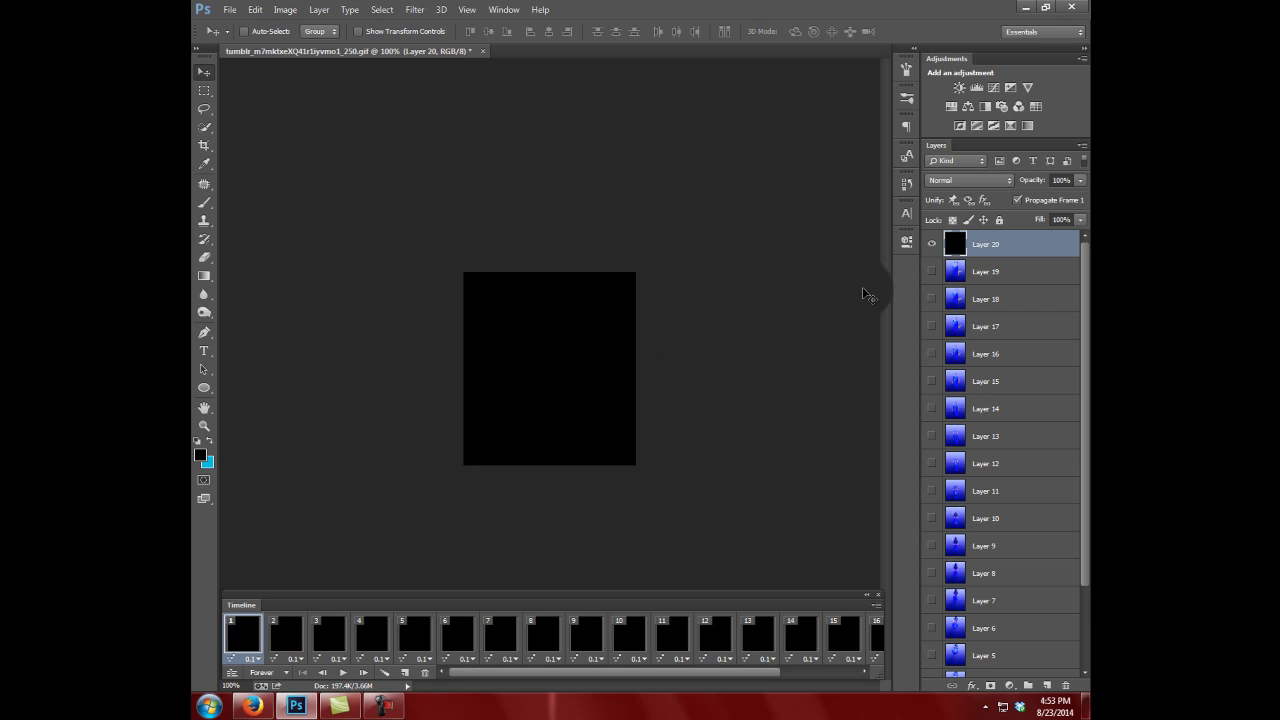
- Lower Layer 20's Fill to 0%, keeping its opacity at 100%
click(1074, 221)
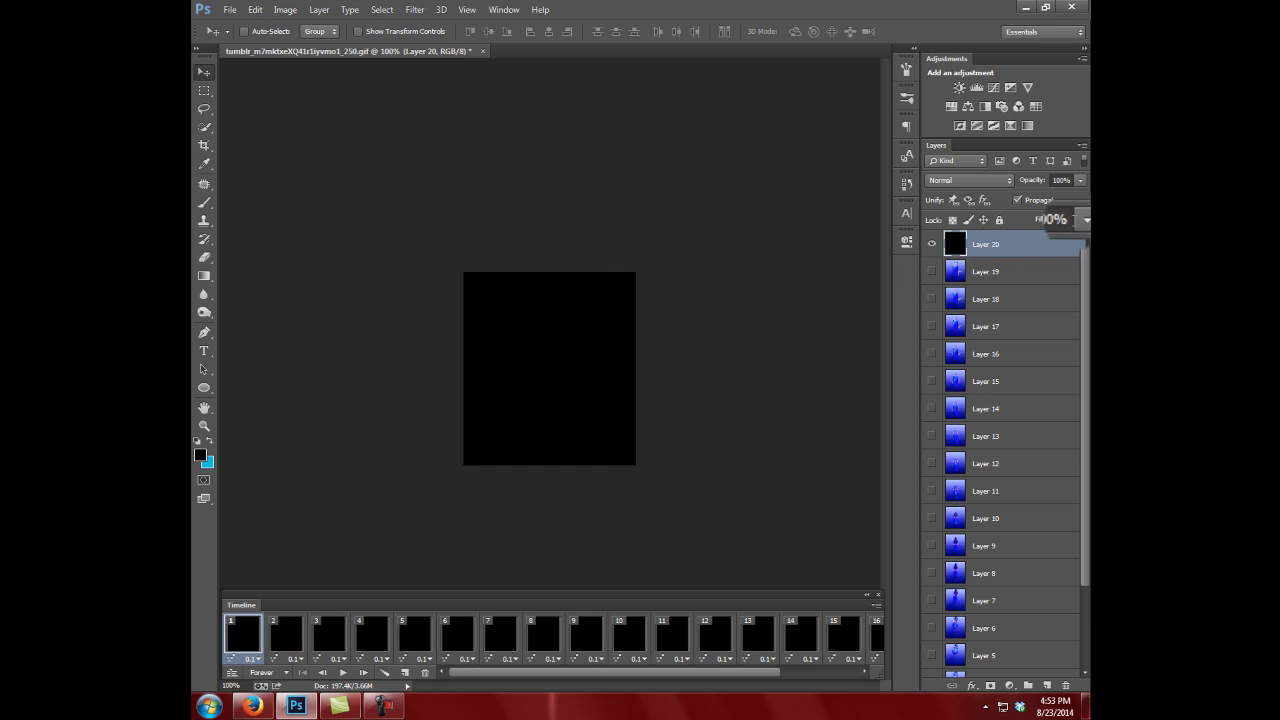
click(1079, 181)
click(1078, 183)
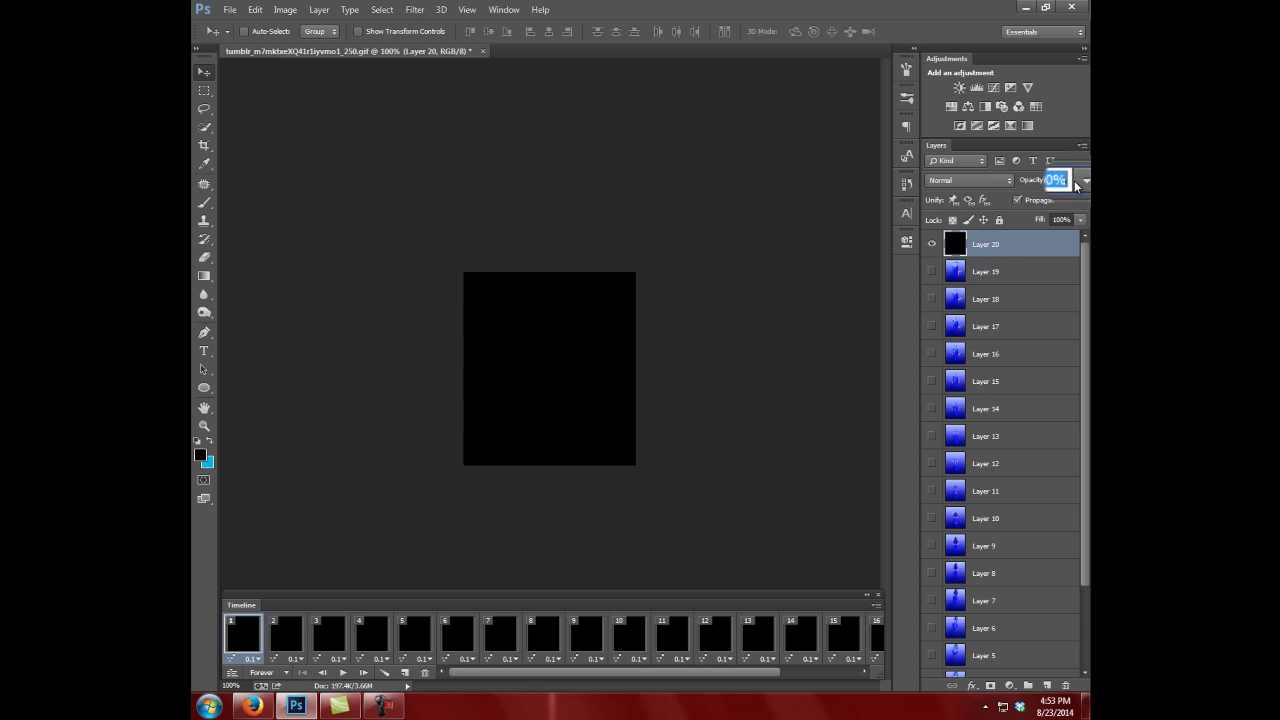
click(1080, 220)
drag(1078, 234, 1009, 241)
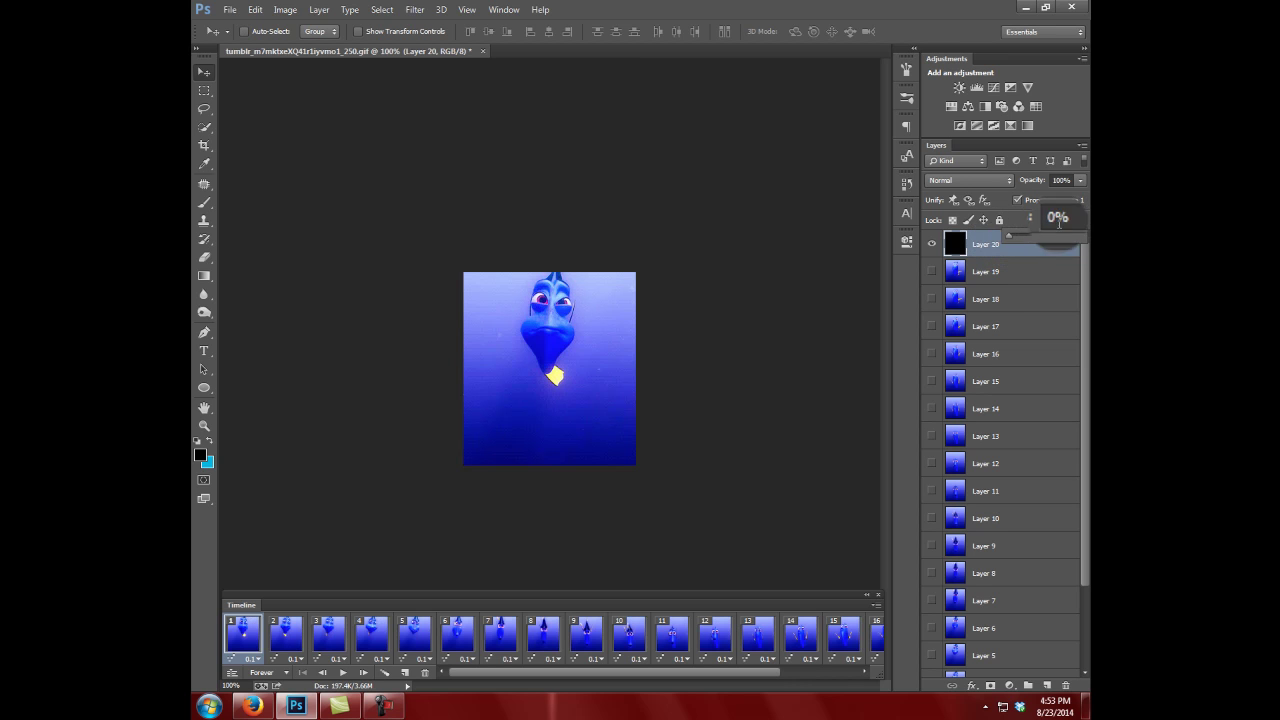
drag(1026, 329, 964, 688)
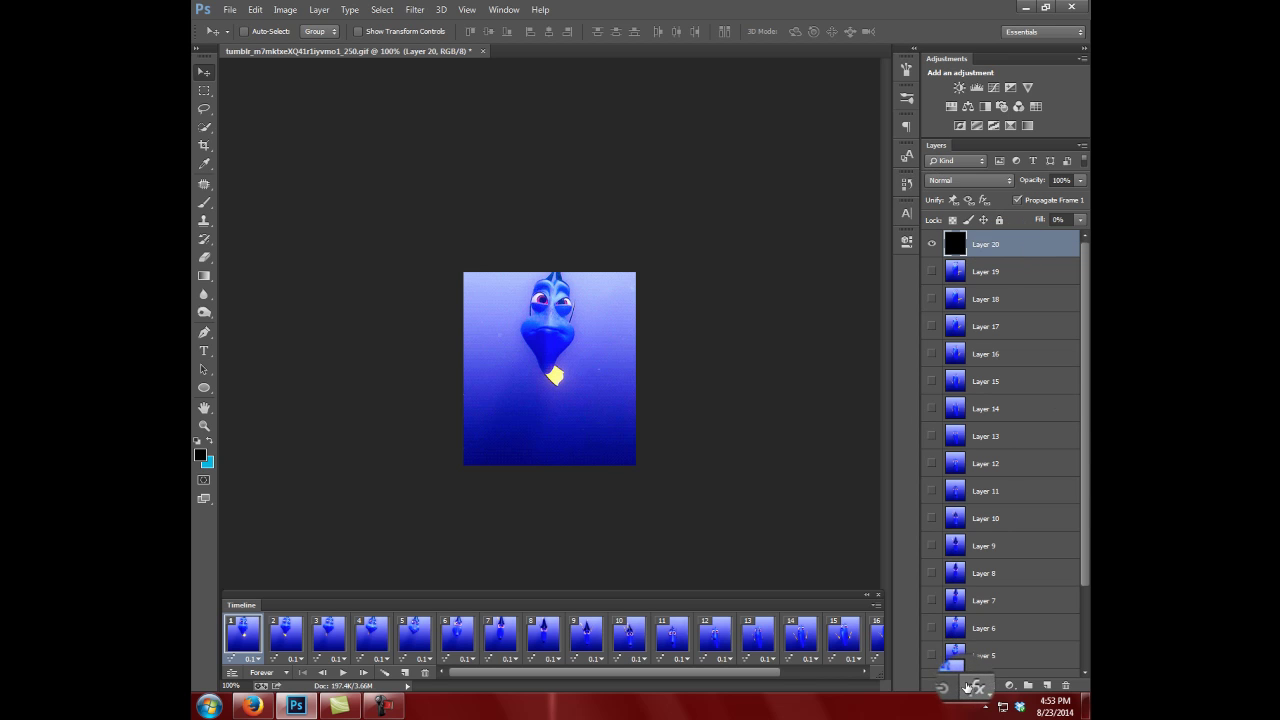
- Add a 3 px inside Stroke to Layer 20 in pale yellow fefe90 sampled from the image
click(968, 688)
click(970, 556)
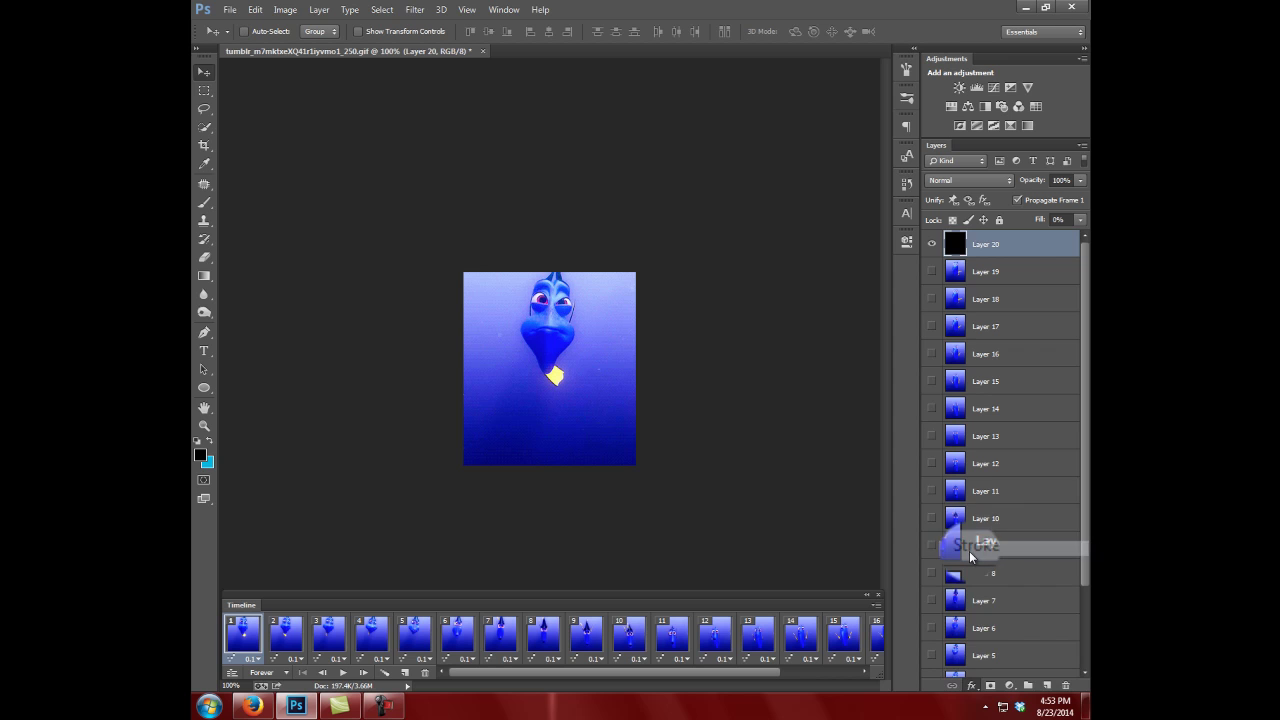
click(848, 268)
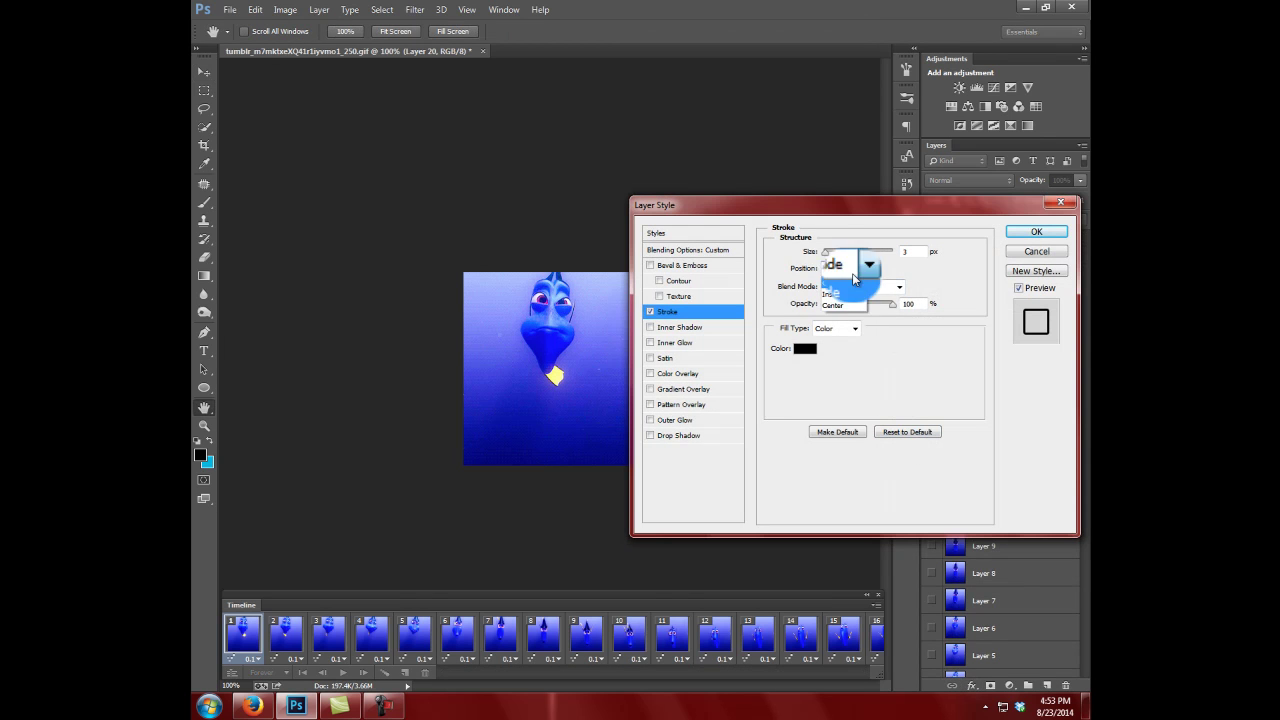
click(835, 293)
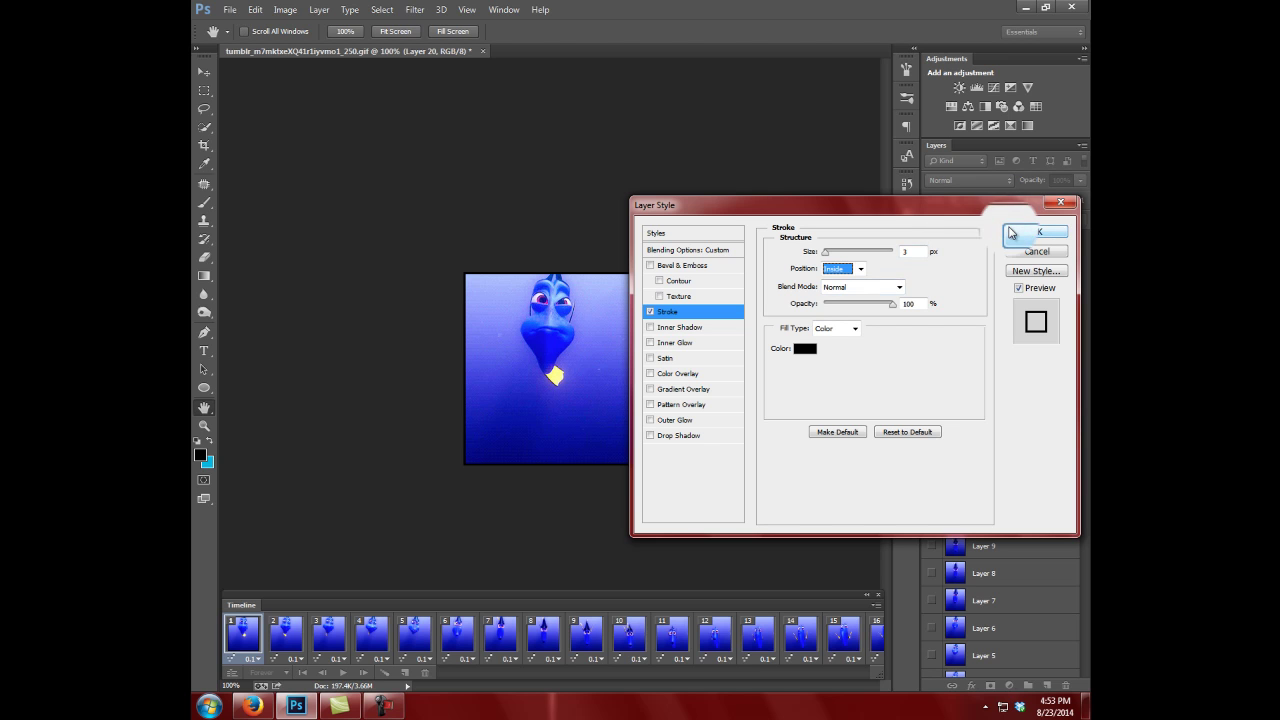
click(797, 352)
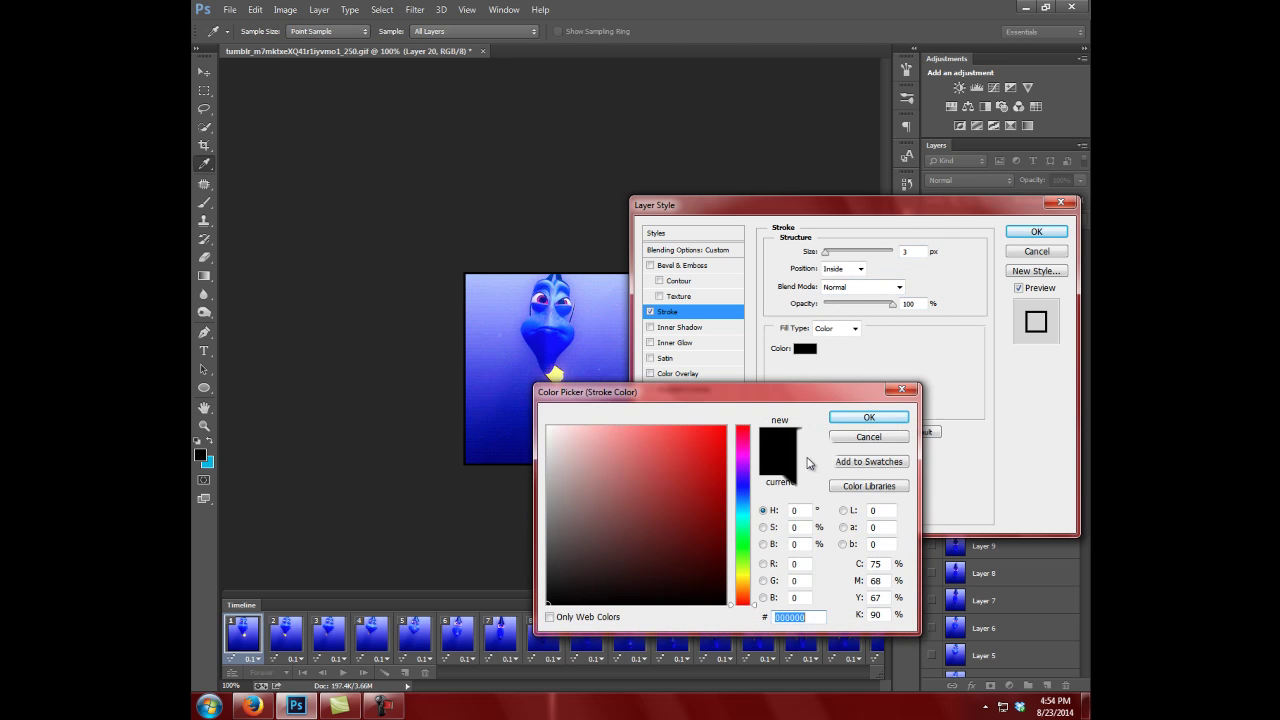
click(556, 372)
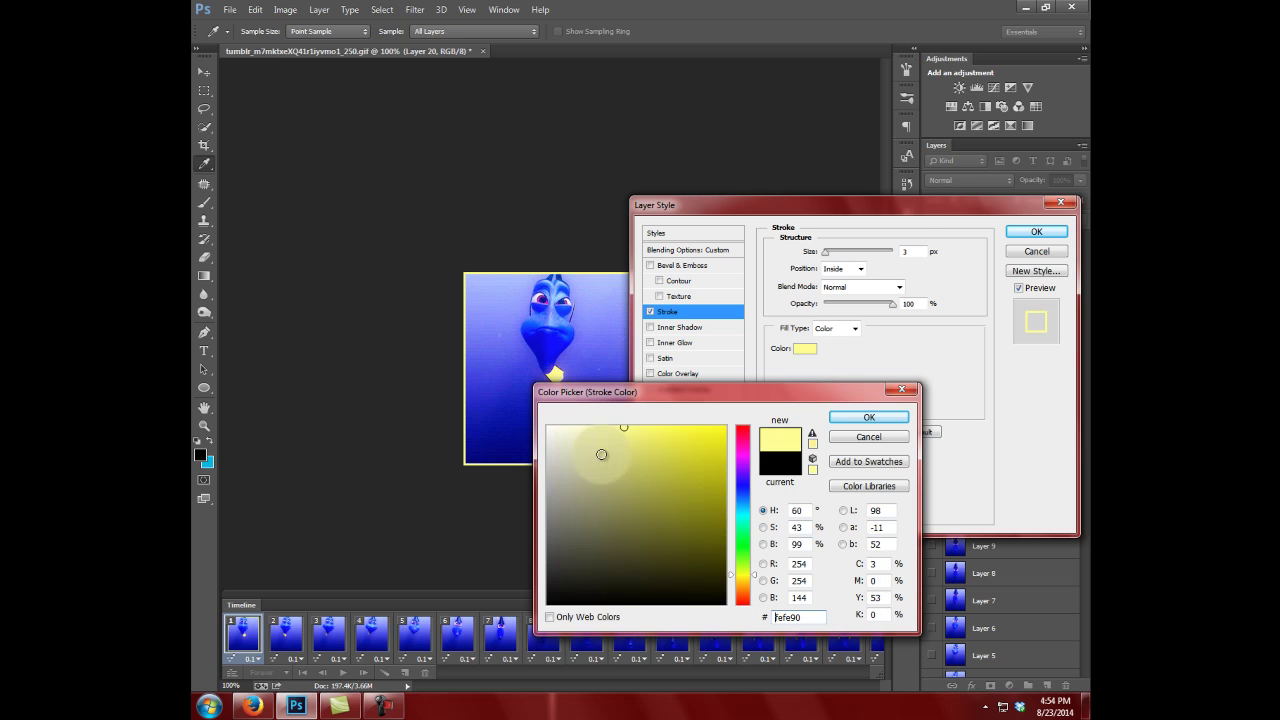
click(867, 417)
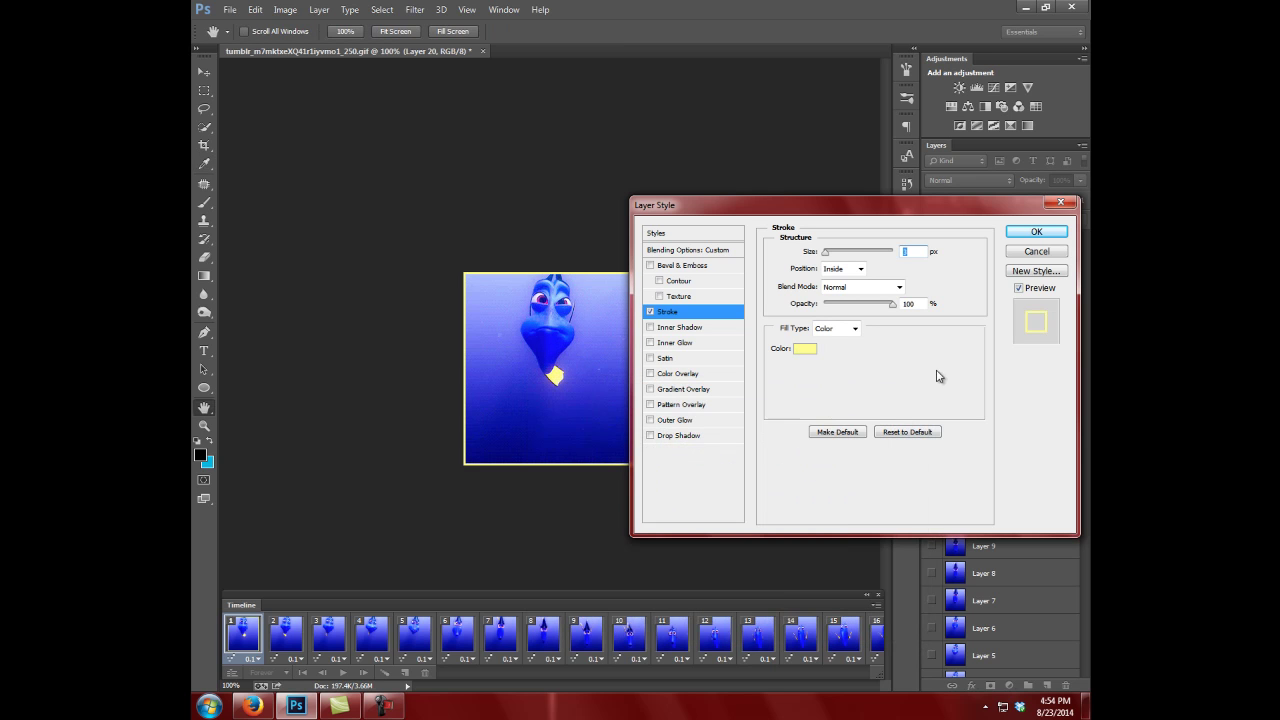
click(1037, 231)
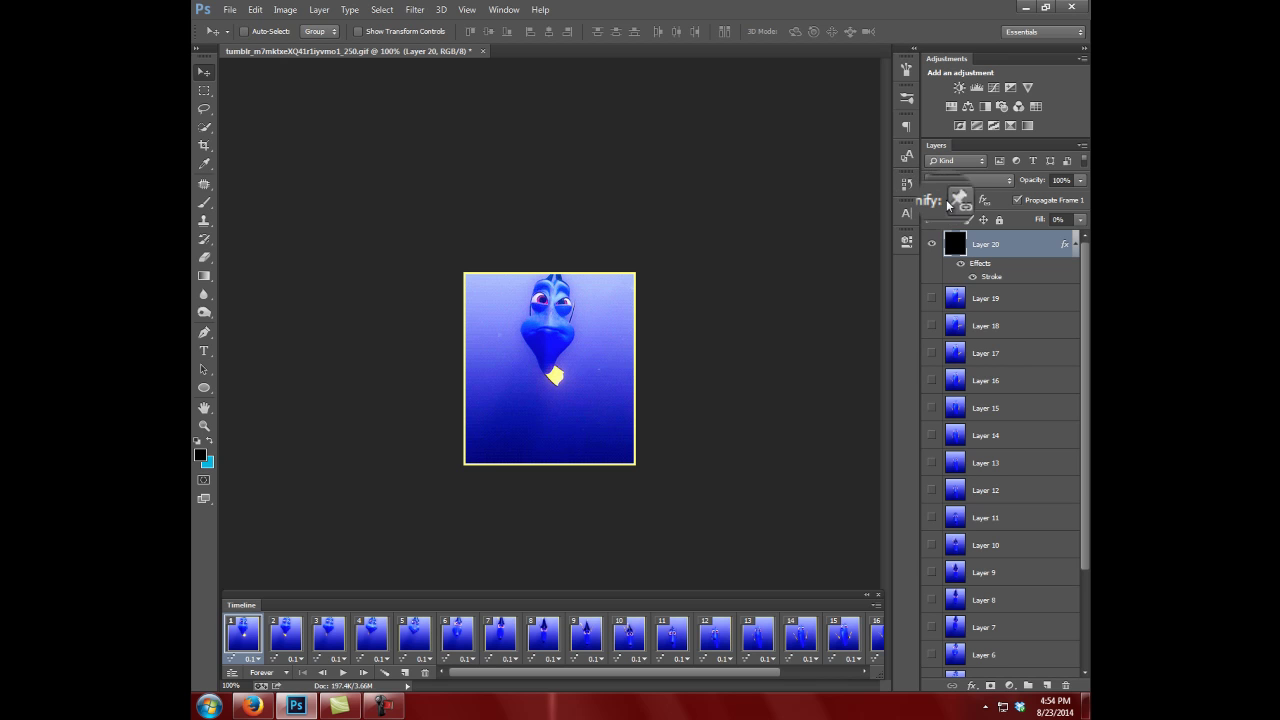
- Turn on Unify Layer Position for Layer 20 across all timeline frames
click(955, 202)
click(955, 202)
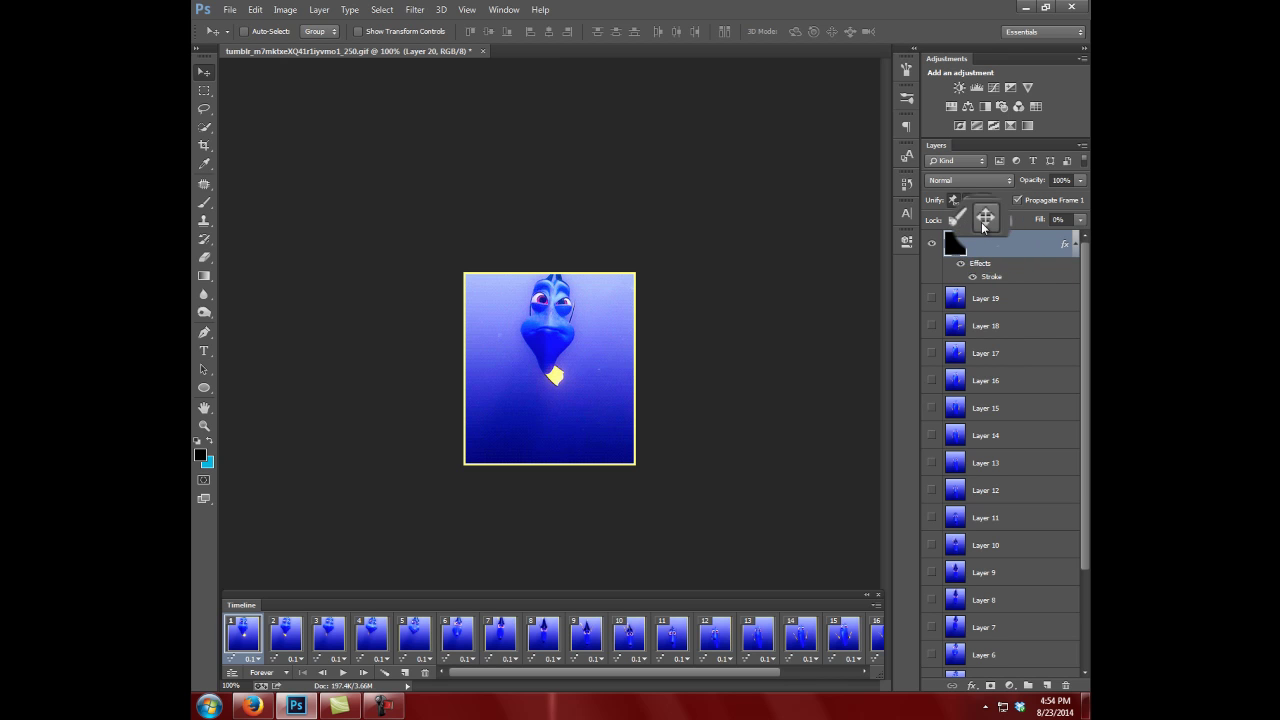
- Duplicate Layer 20 and give the copy a 2 px inside stroke in blue 0000dd
key(ctrl+j)
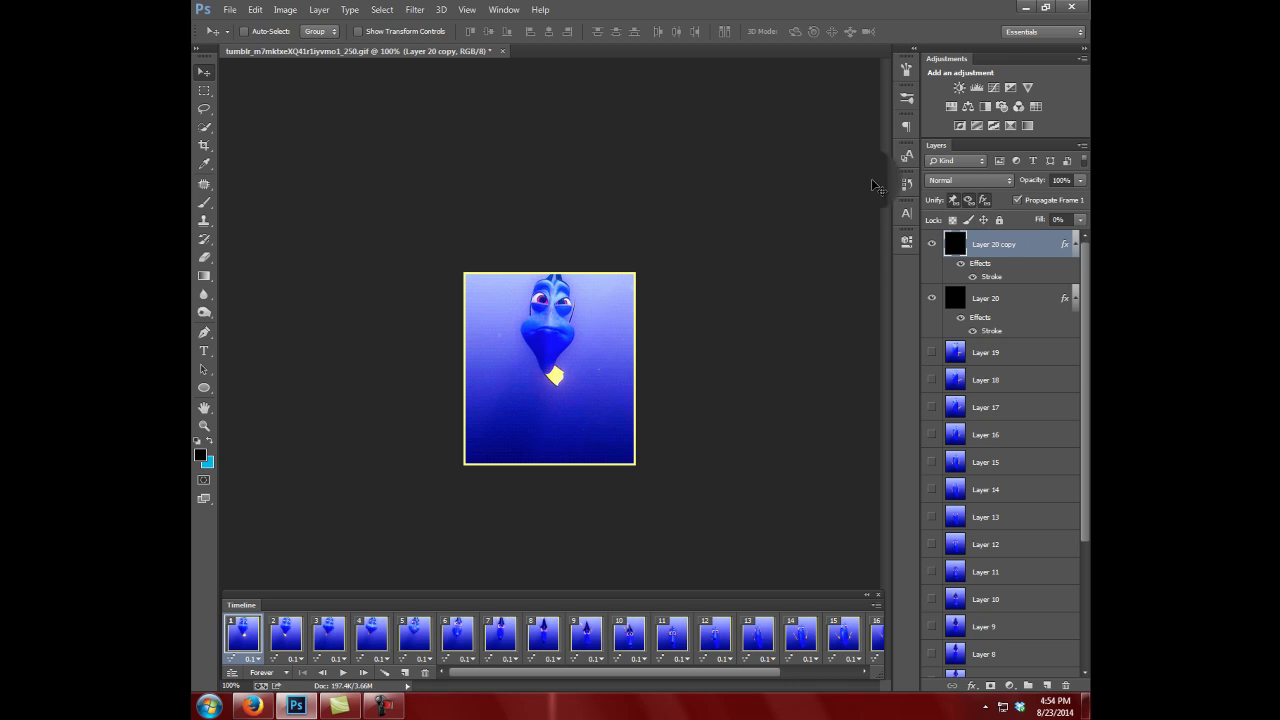
drag(975, 248, 1064, 253)
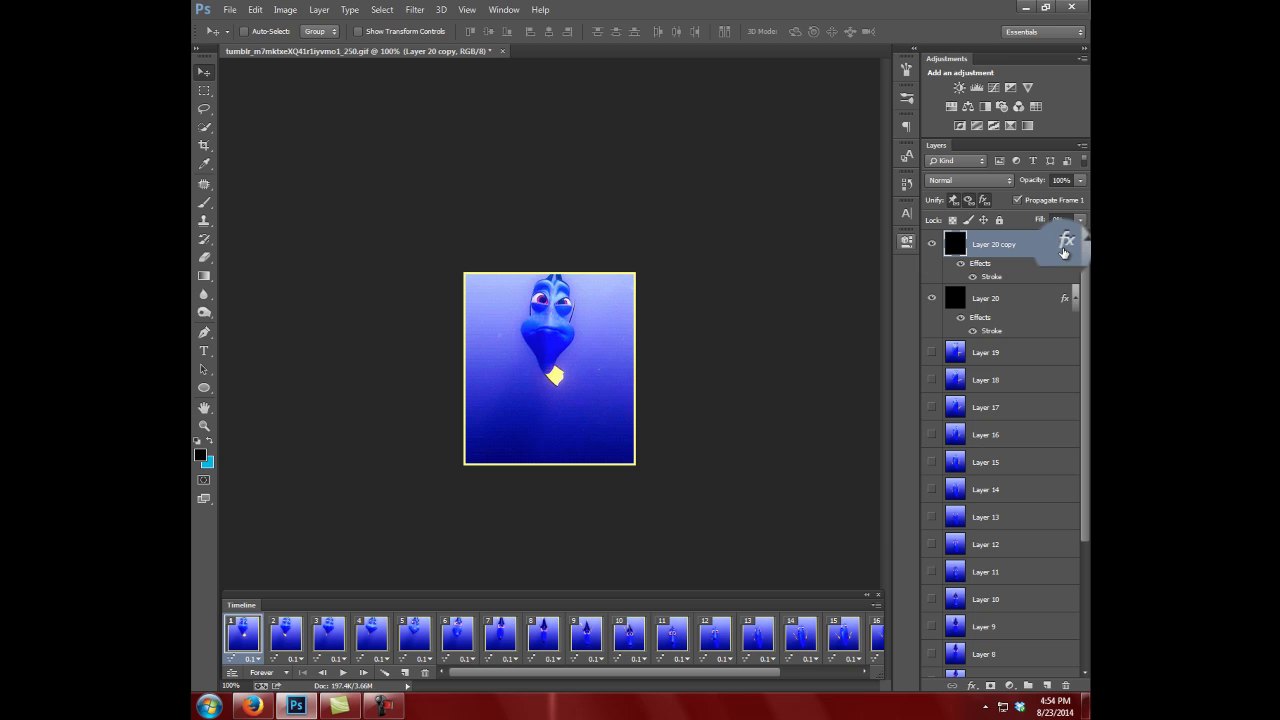
double_click(1063, 252)
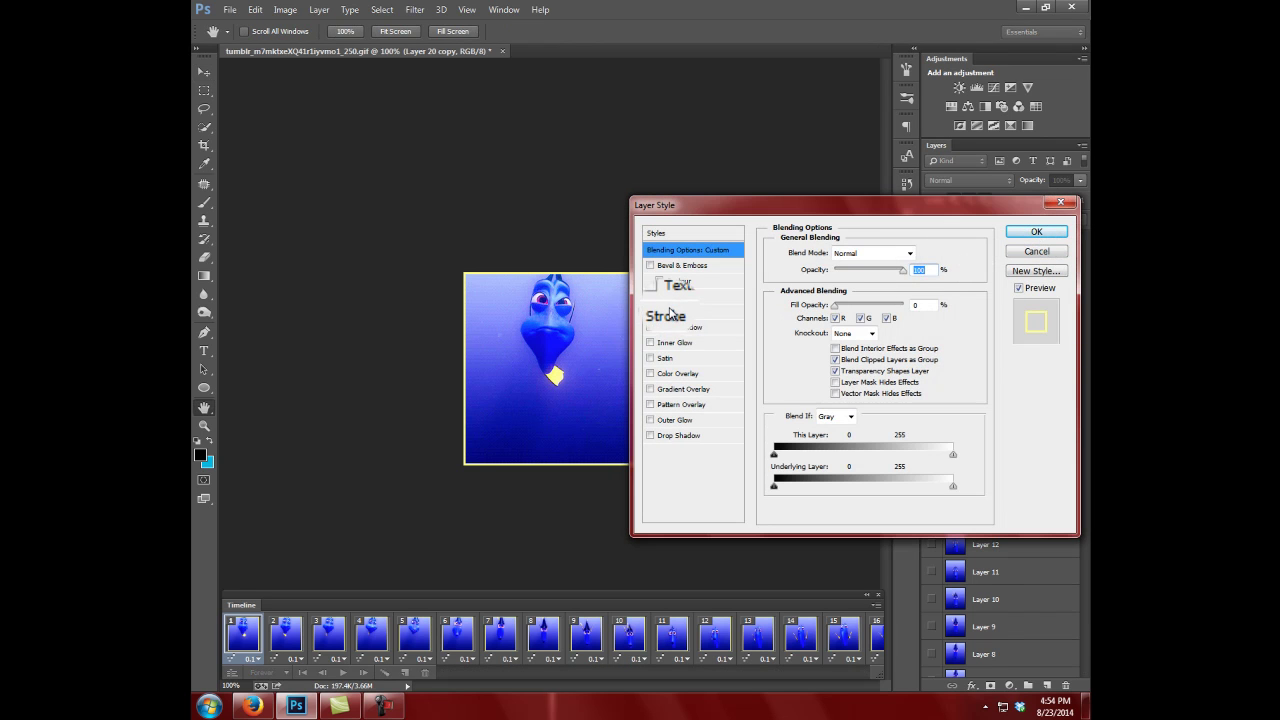
click(668, 311)
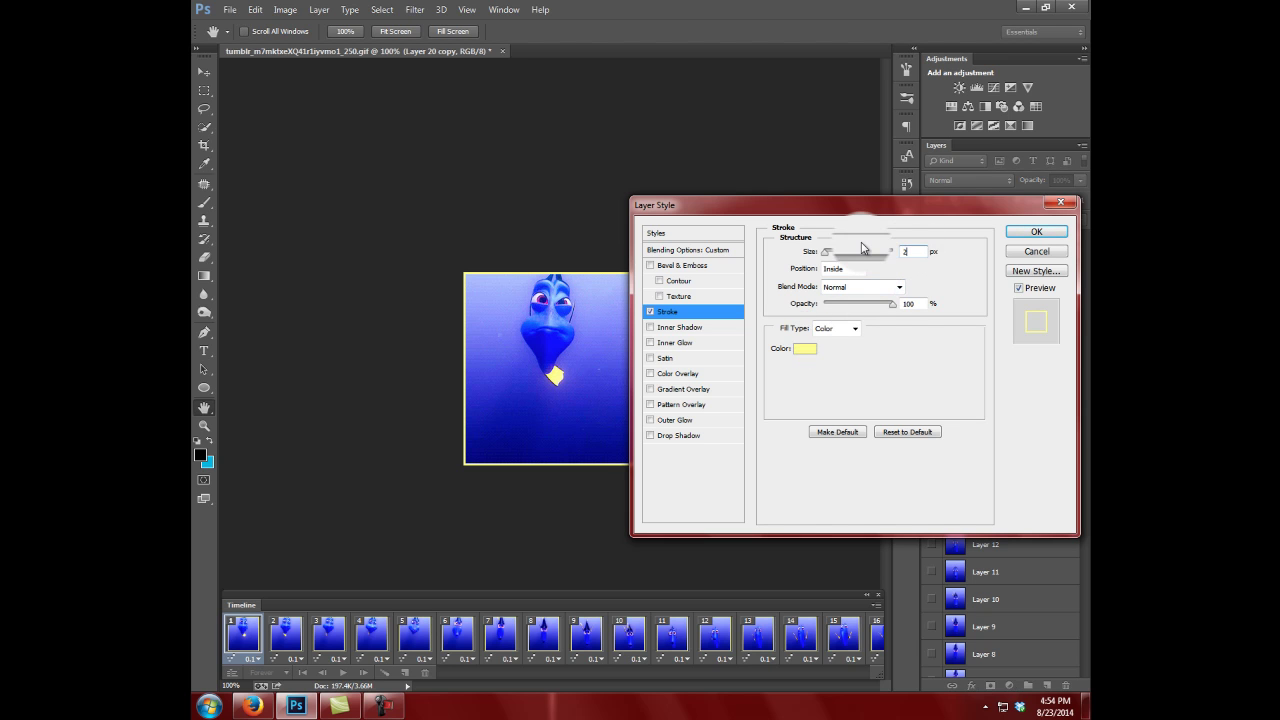
click(801, 352)
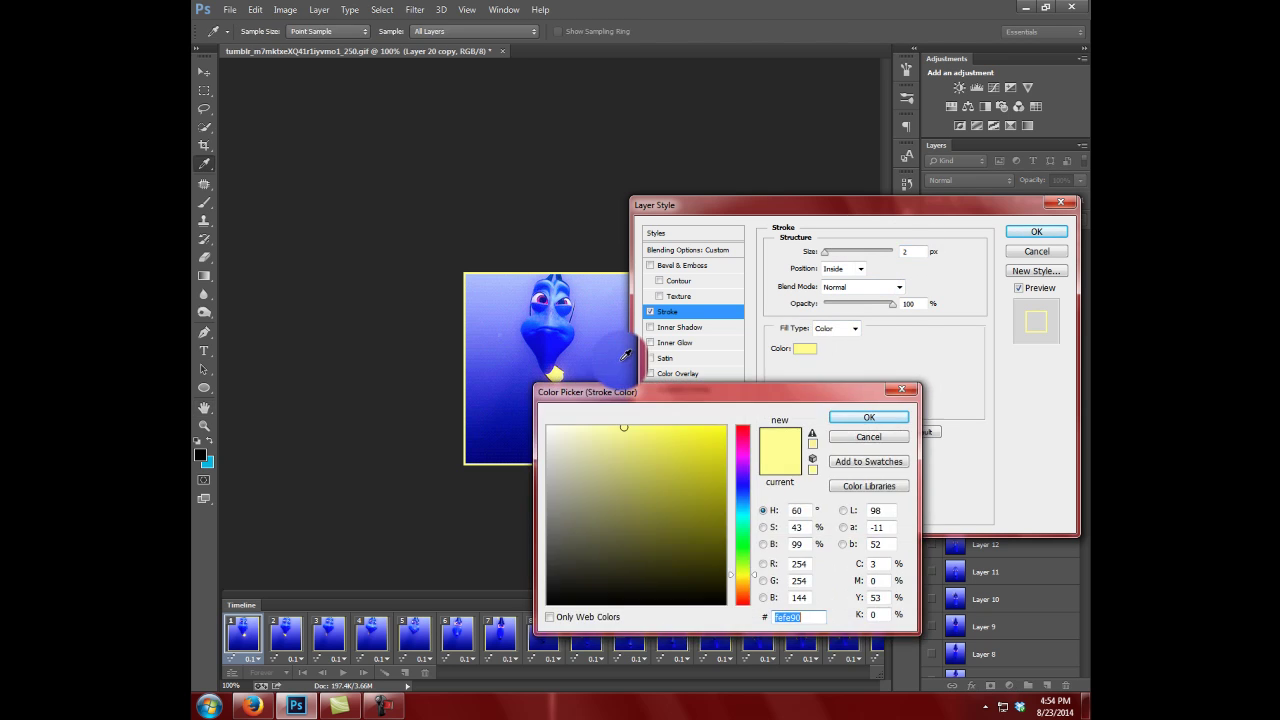
click(541, 341)
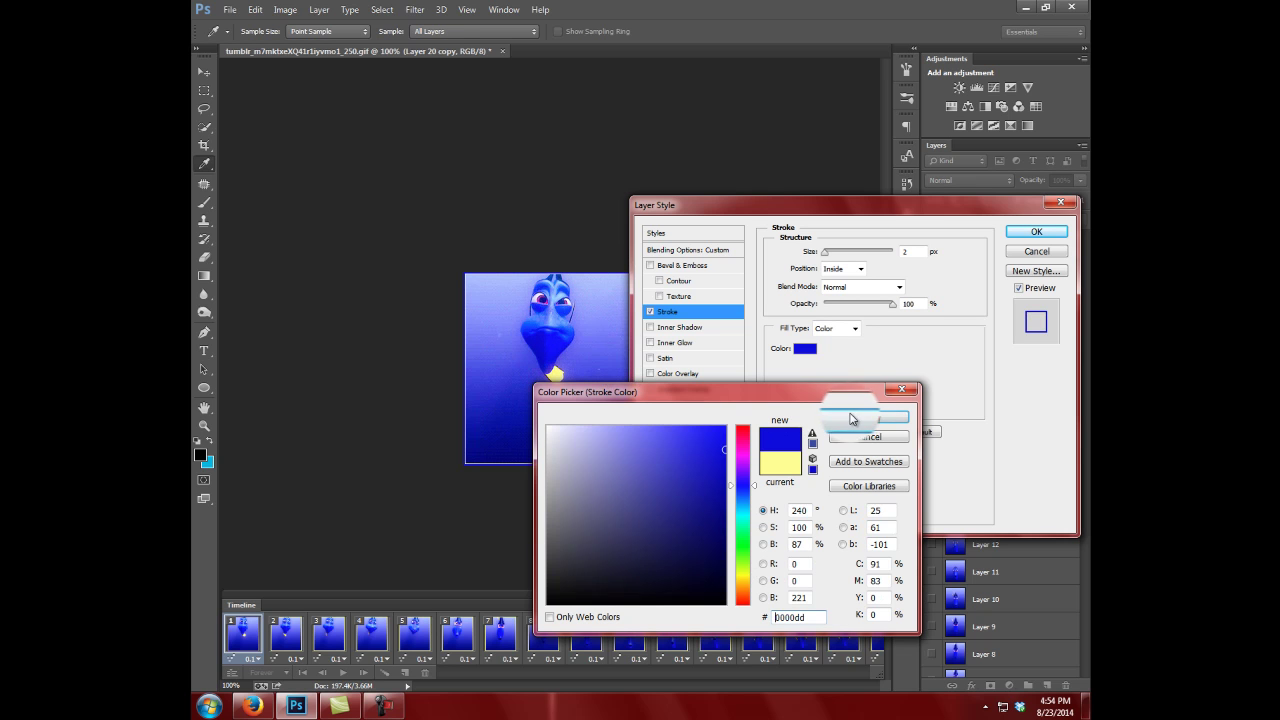
click(867, 417)
click(1036, 232)
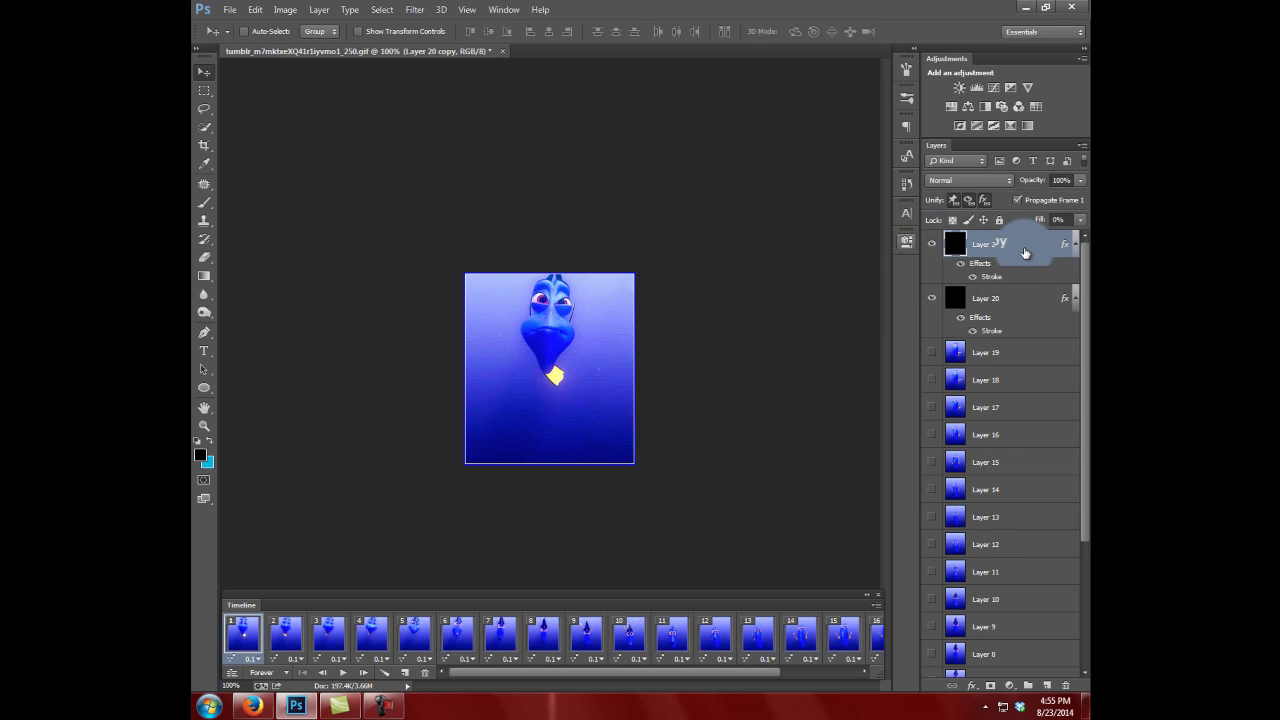
- Duplicate again to Layer 20 copy 2 with a 1 px pale yellow inside stroke
key(ctrl+j)
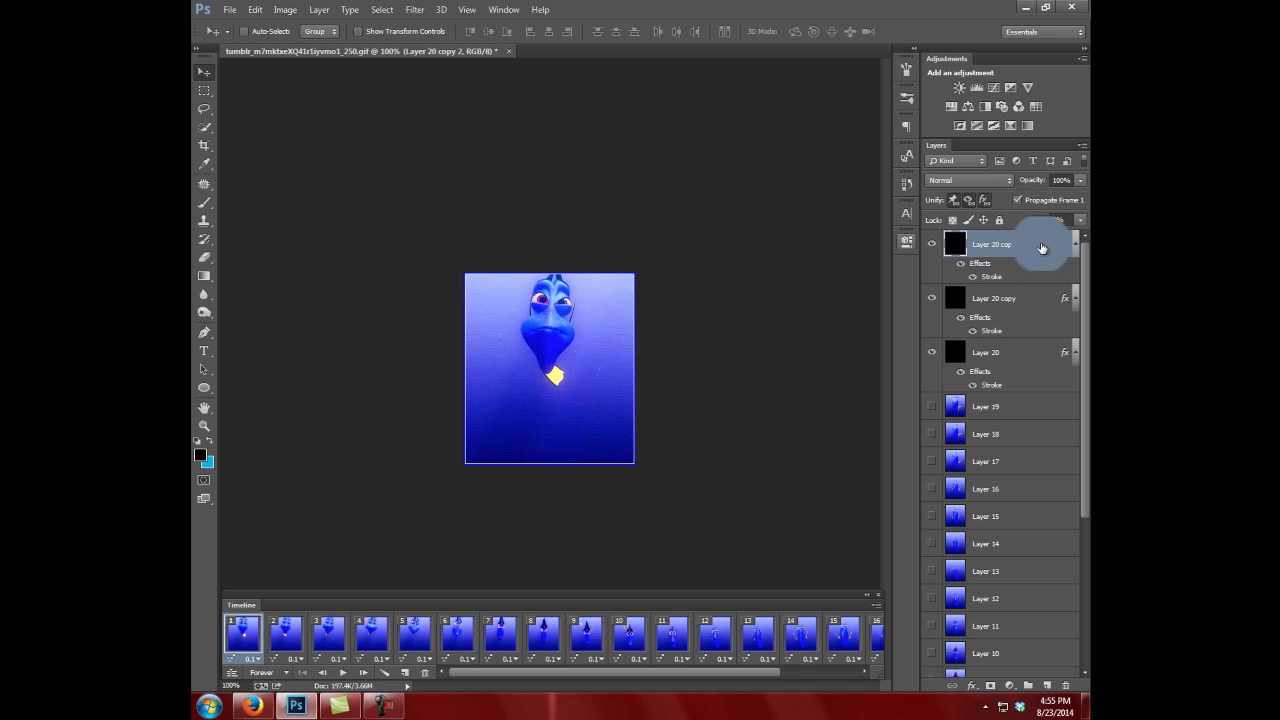
double_click(1064, 245)
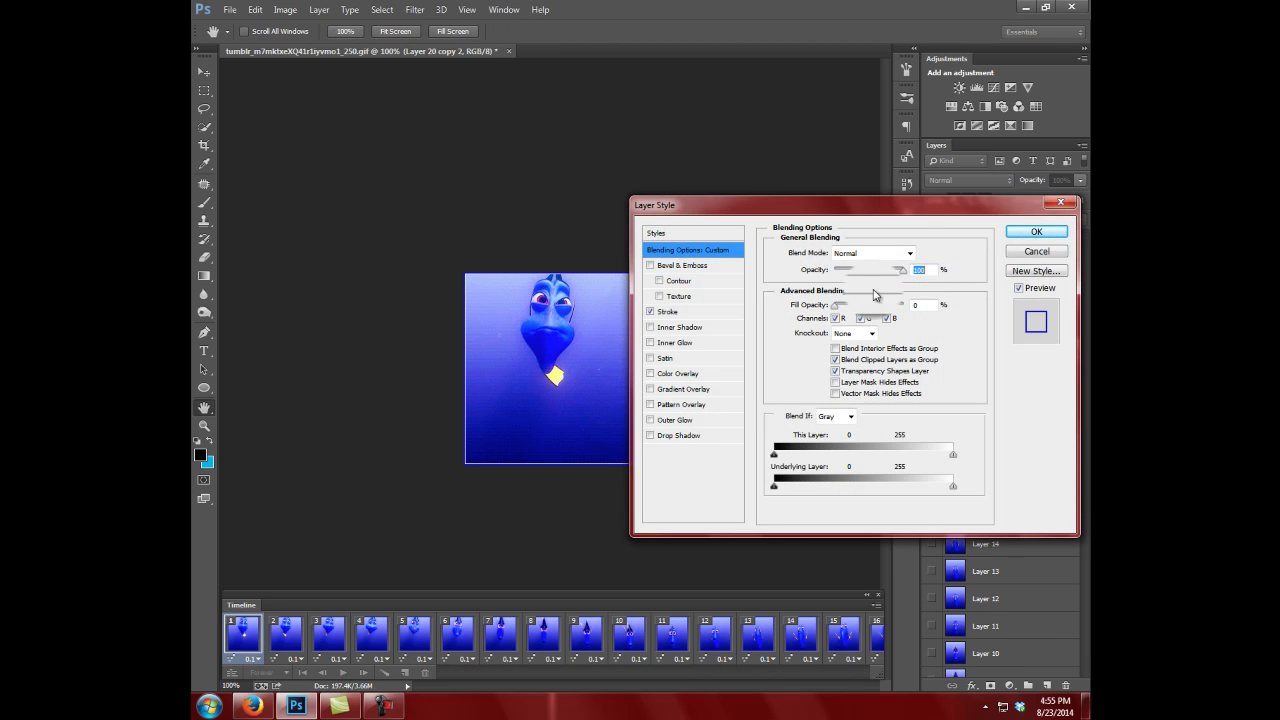
click(670, 311)
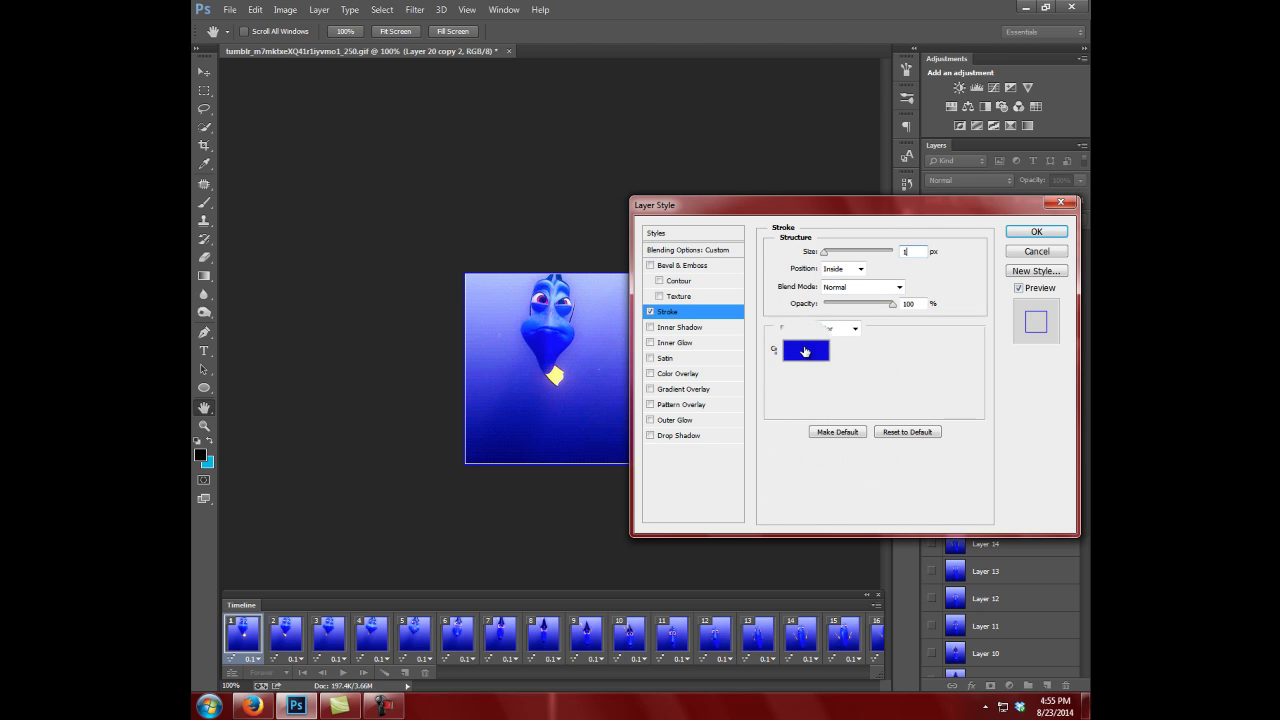
click(805, 348)
click(566, 376)
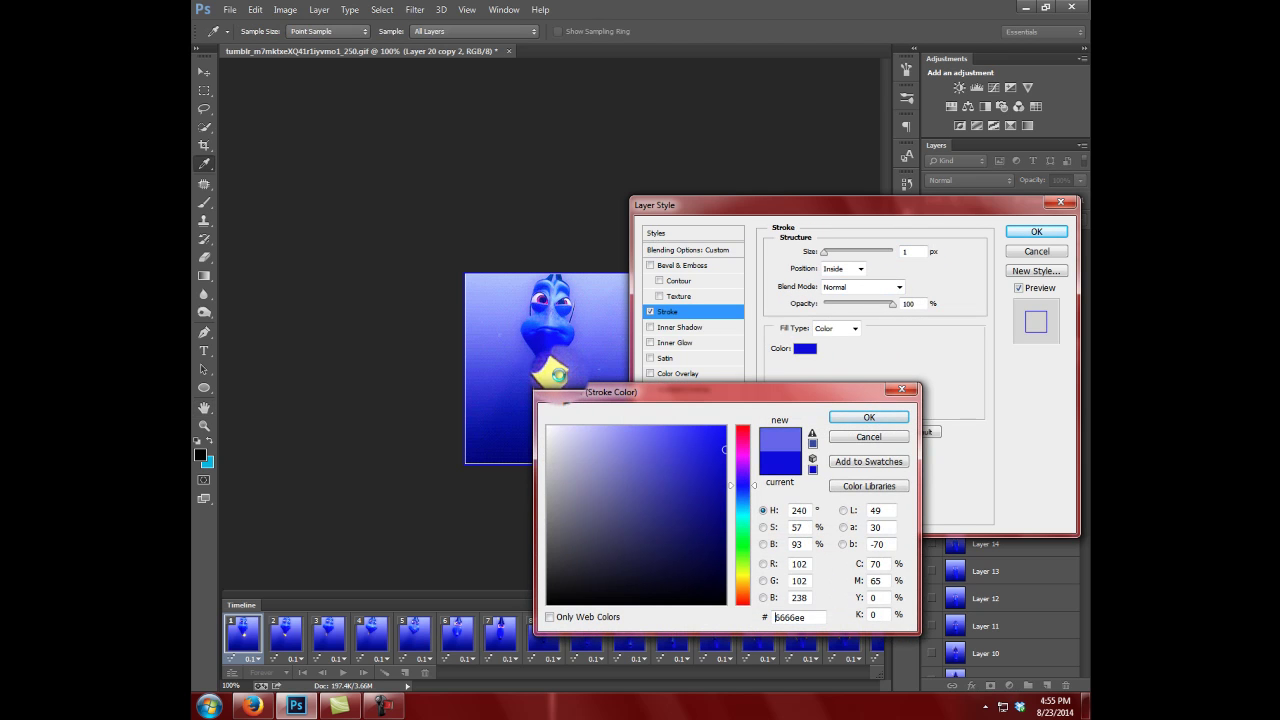
click(841, 423)
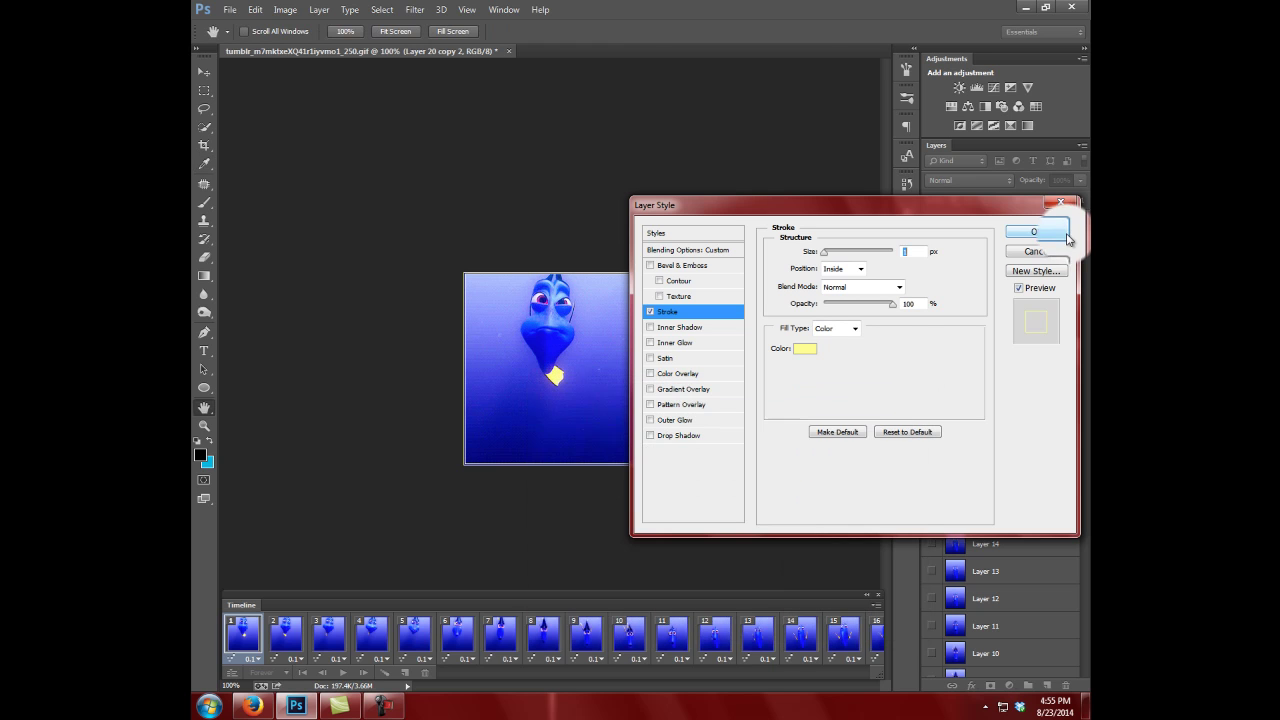
click(1037, 231)
drag(1005, 318, 988, 243)
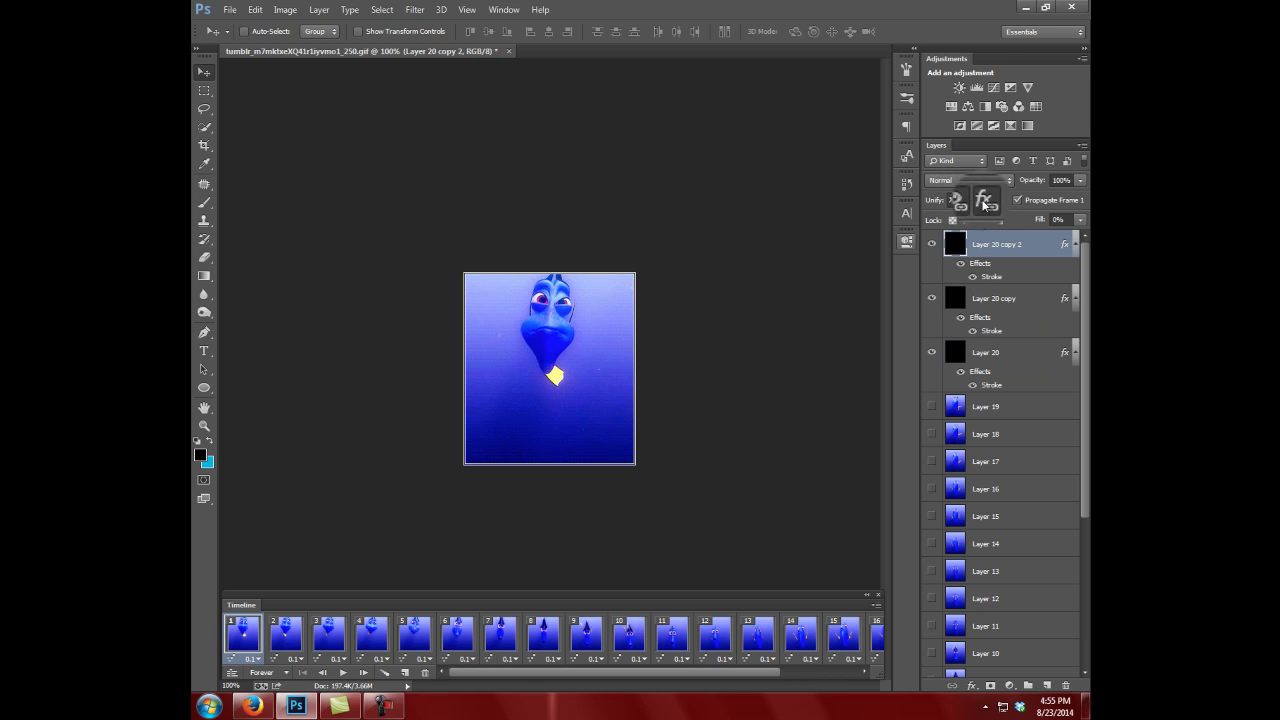
- Play the animation to preview the yellow-blue-yellow border, then stop it
click(343, 672)
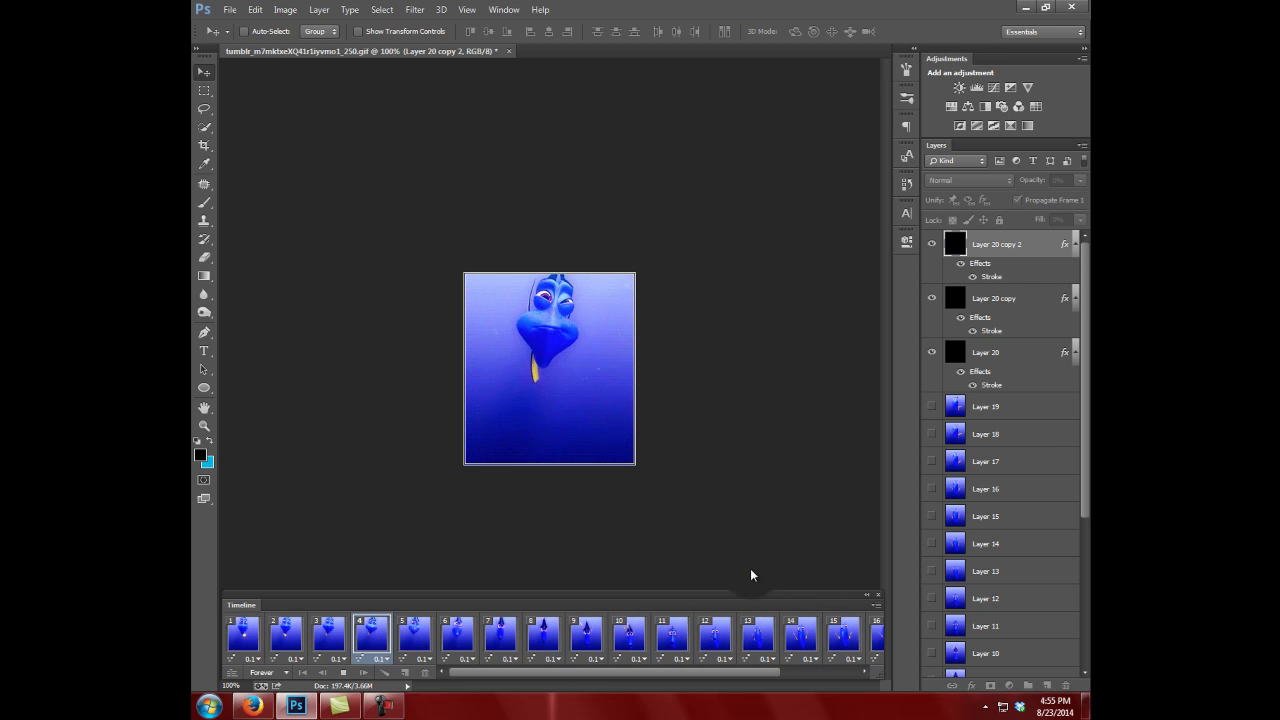
click(343, 672)
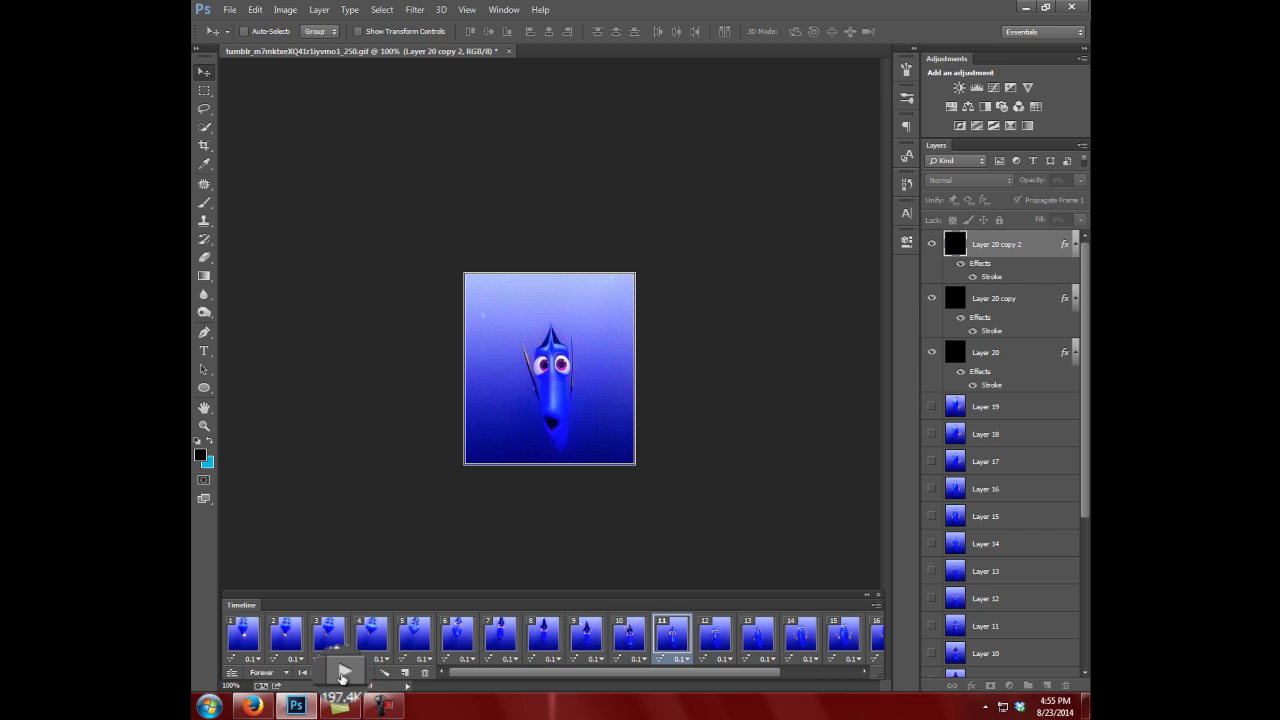
click(385, 706)
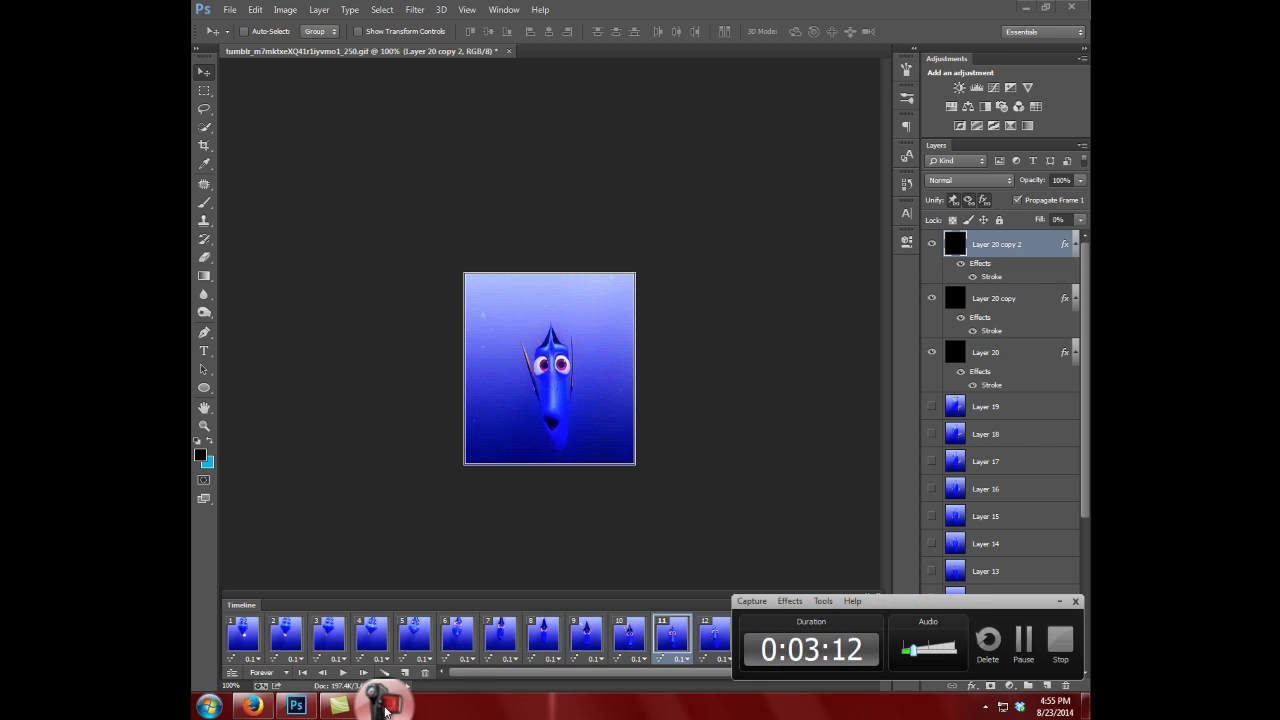